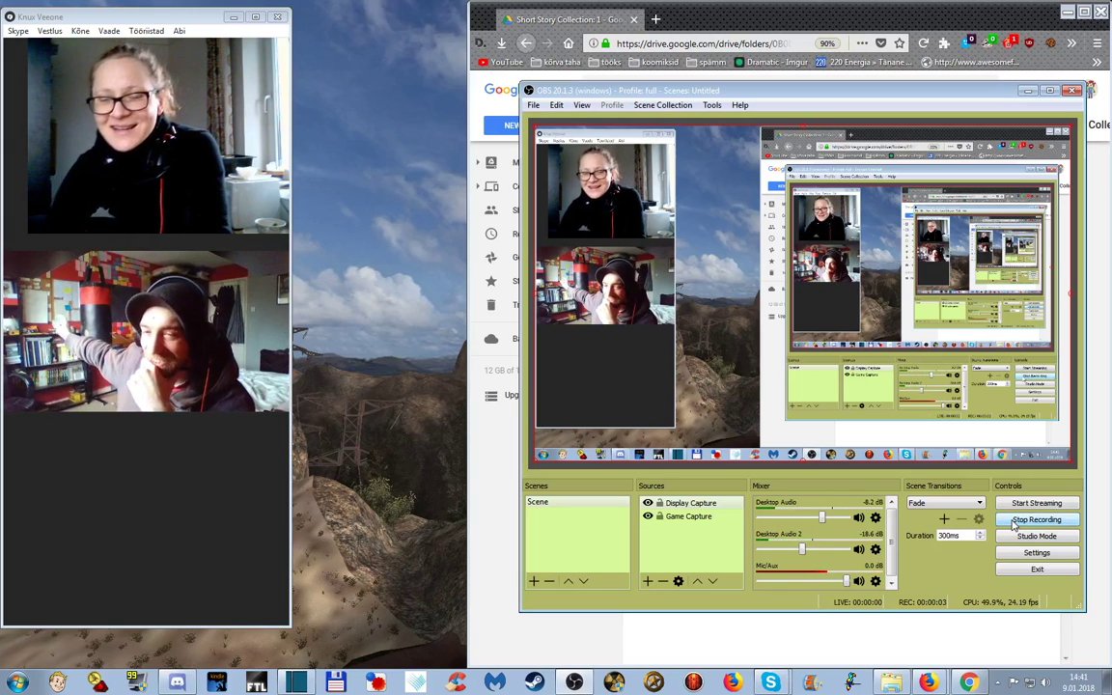
Minimize OBS Studio so the Short Story Collection folder in Google Drive shows.
{"action": "left_click", "coordinate": [1028, 91]}
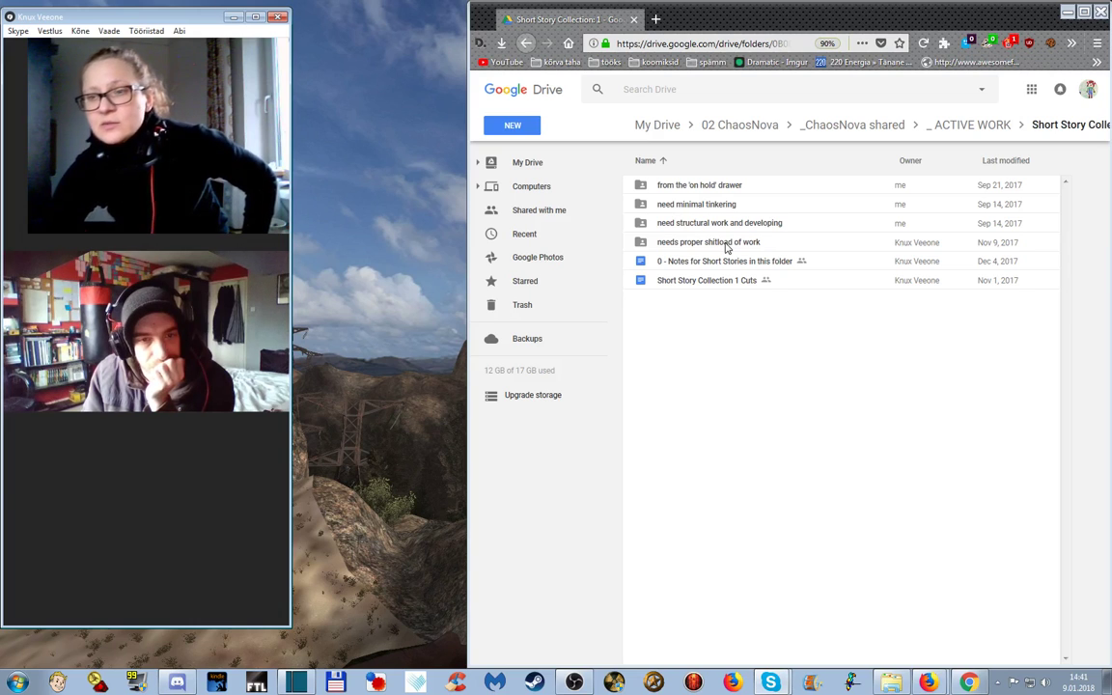
Enter 'need structural work and developing' and open the 'CNshortstorycollection_01: Destiny's trials' draft.
{"action": "left_click", "coordinate": [680, 224]}
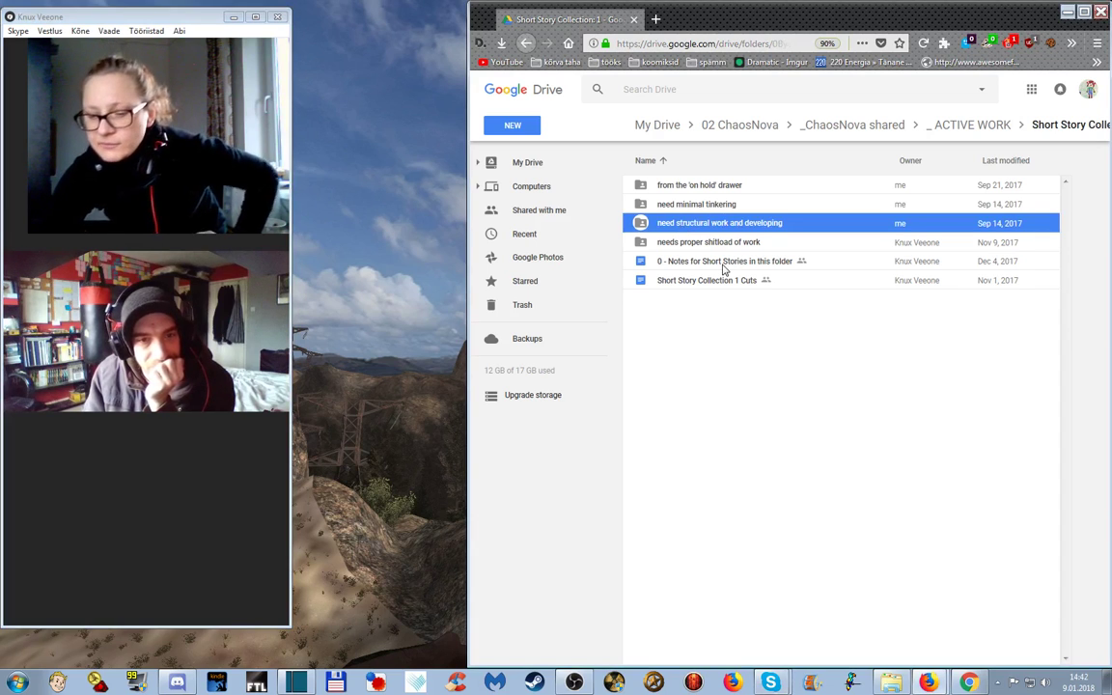
{"action": "key", "text": "Return"}
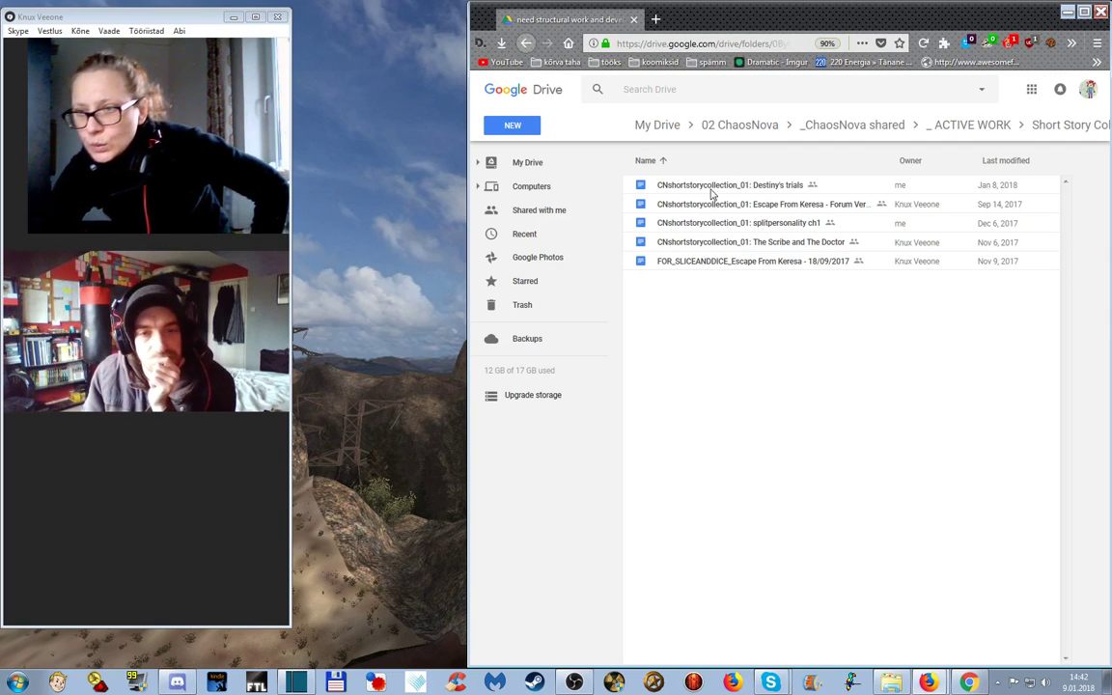
{"action": "double_click", "coordinate": [709, 187]}
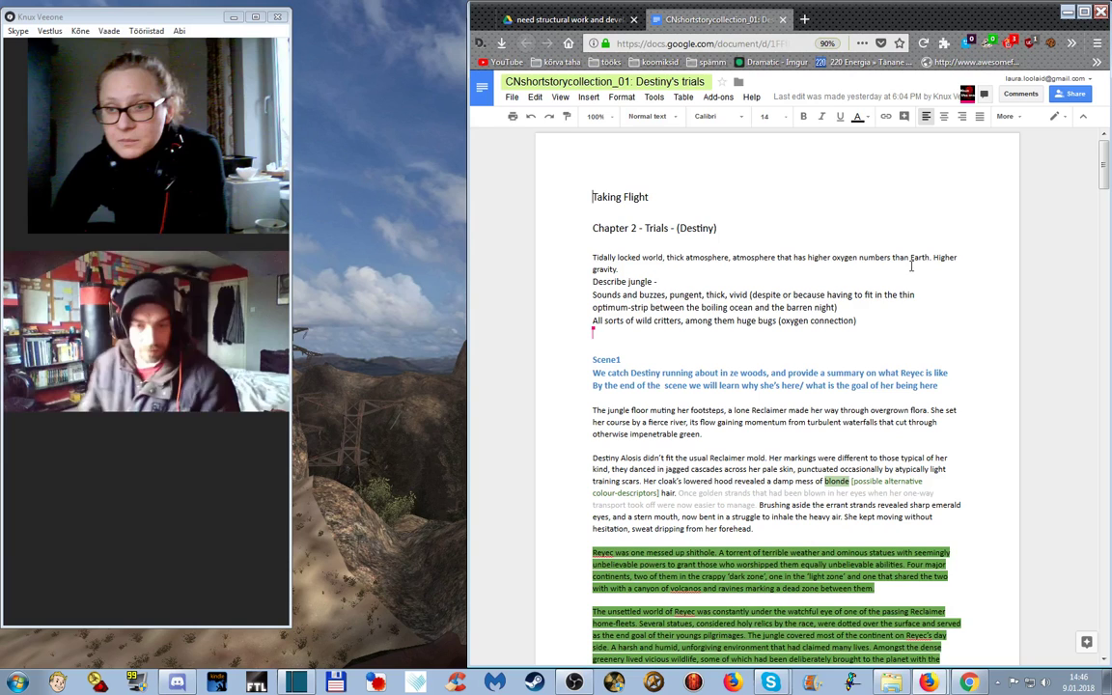
{"action": "scroll", "coordinate": [920, 317], "scroll_direction": "down", "scroll_amount": 2}
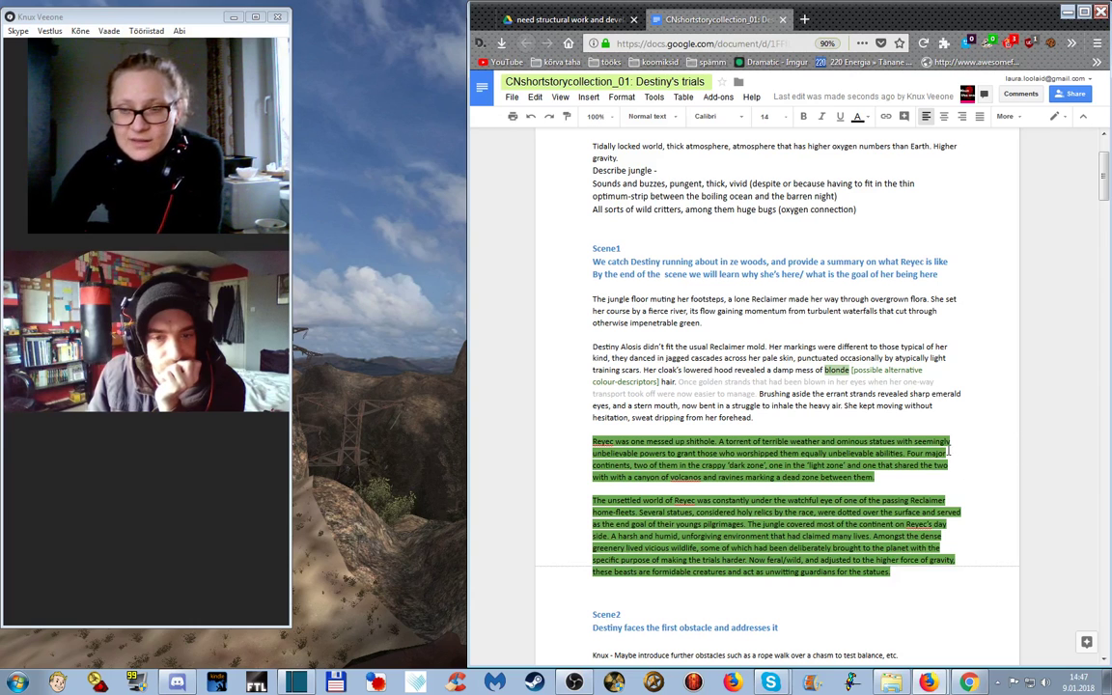
{"action": "scroll", "coordinate": [960, 457], "scroll_direction": "down", "scroll_amount": 2}
{"action": "scroll", "coordinate": [950, 452], "scroll_direction": "down", "scroll_amount": 15}
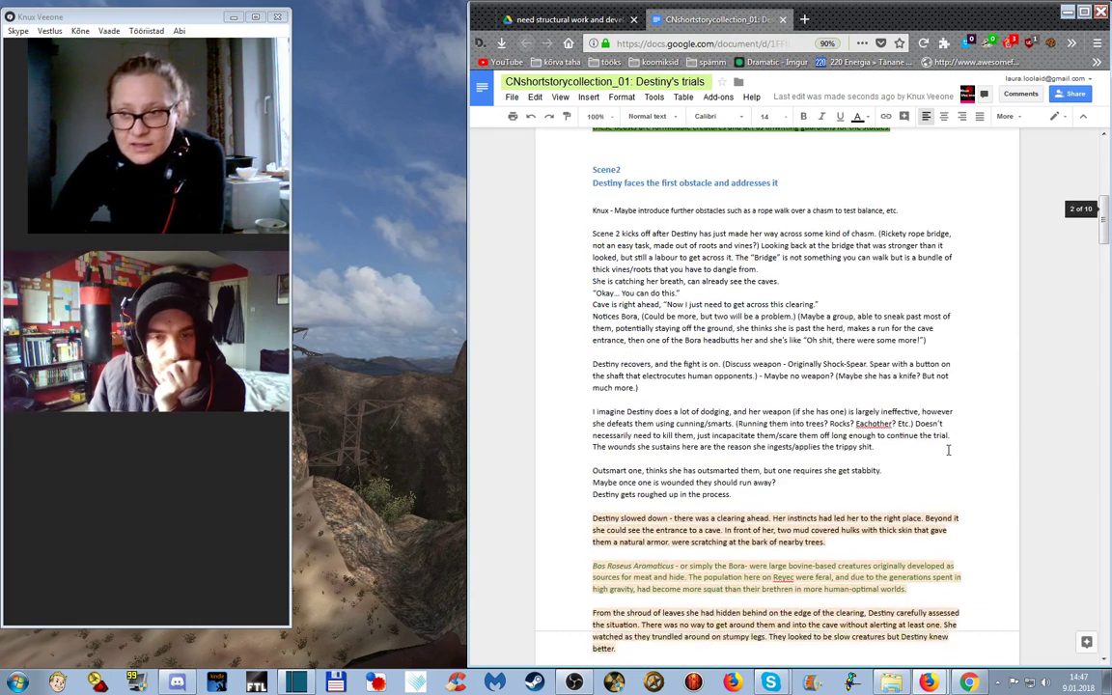
{"action": "scroll", "coordinate": [948, 450], "scroll_direction": "down", "scroll_amount": 15}
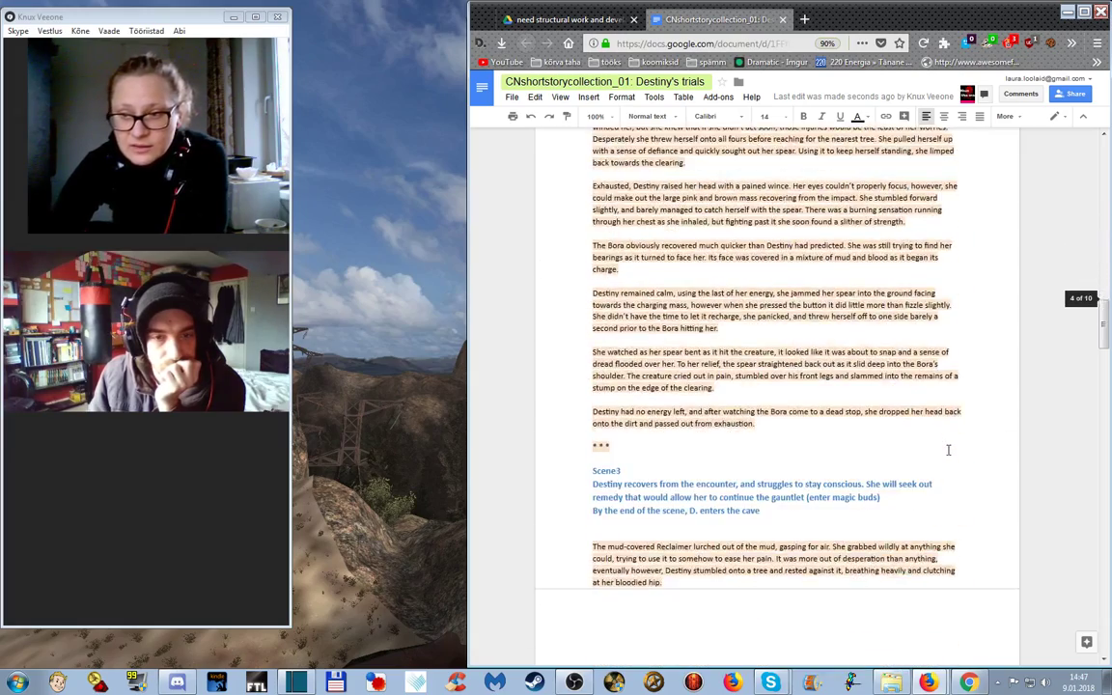
{"action": "scroll", "coordinate": [929, 429], "scroll_direction": "down", "scroll_amount": 8}
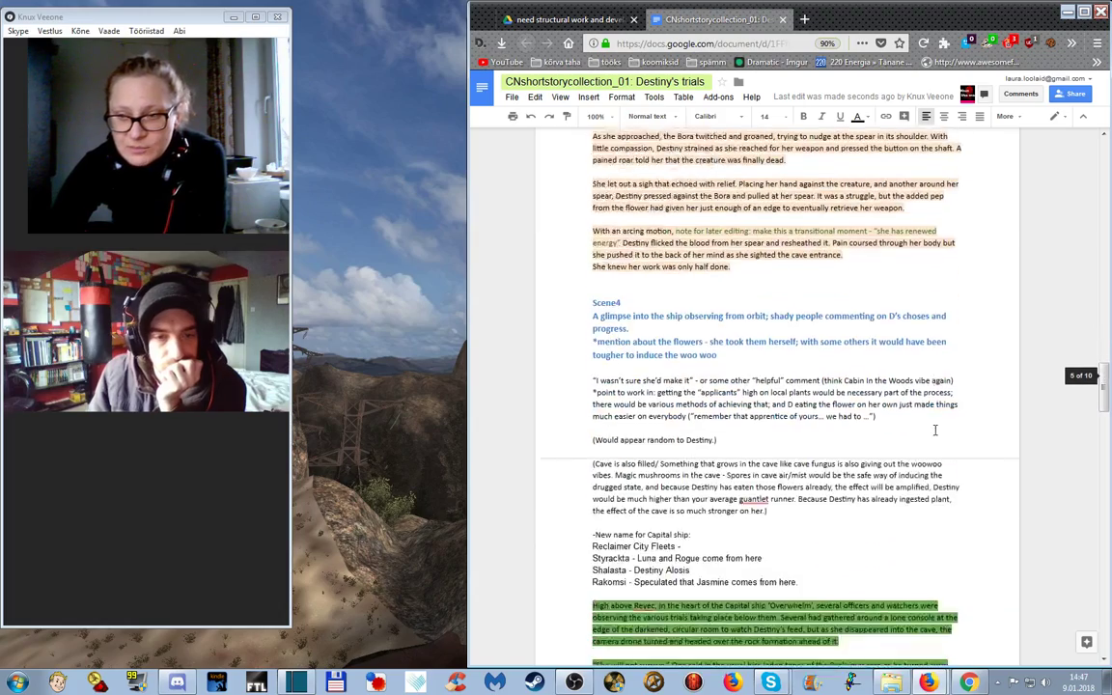
{"action": "scroll", "coordinate": [958, 473], "scroll_direction": "down", "scroll_amount": 15}
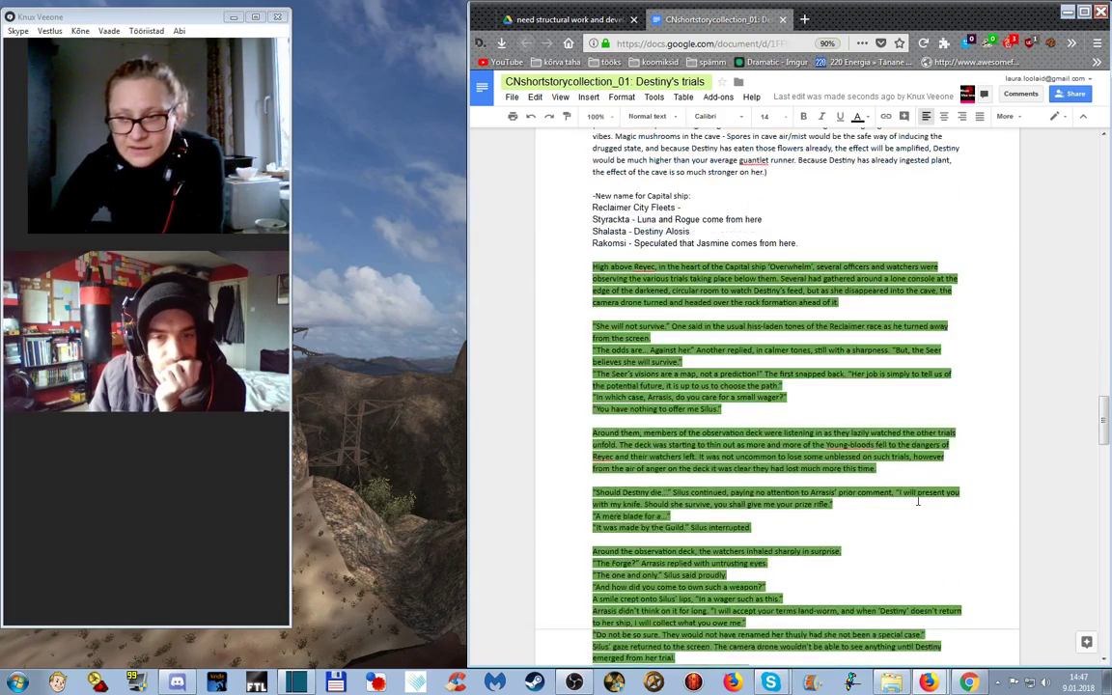
{"action": "scroll", "coordinate": [918, 500], "scroll_direction": "down", "scroll_amount": 13}
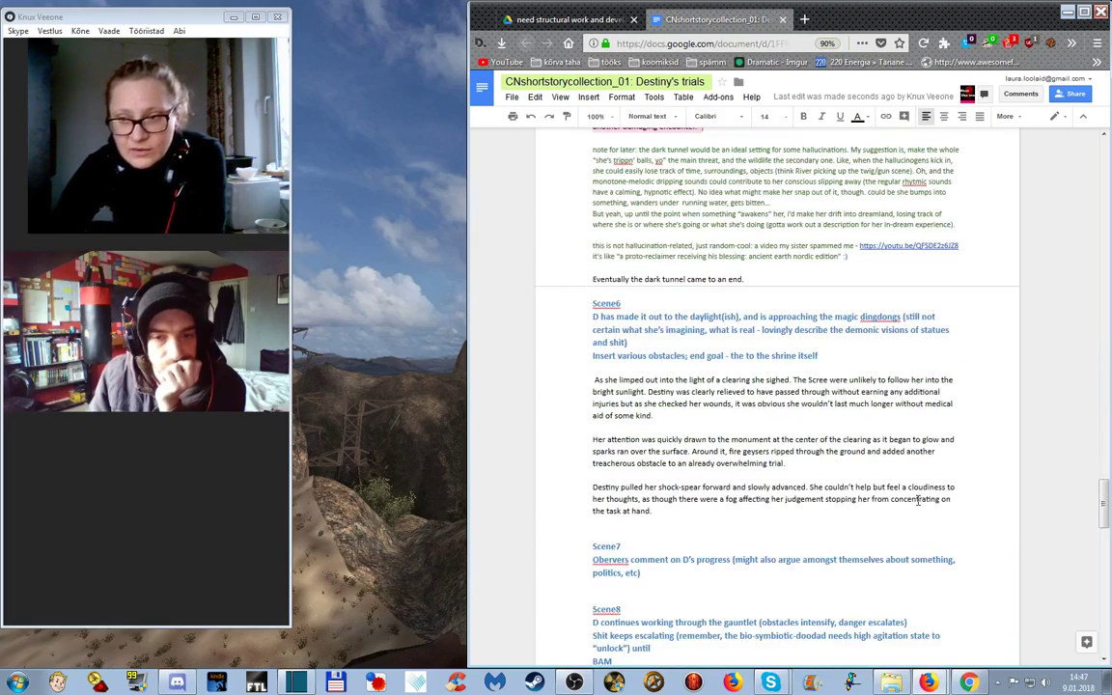
{"action": "scroll", "coordinate": [913, 484], "scroll_direction": "down", "scroll_amount": 7}
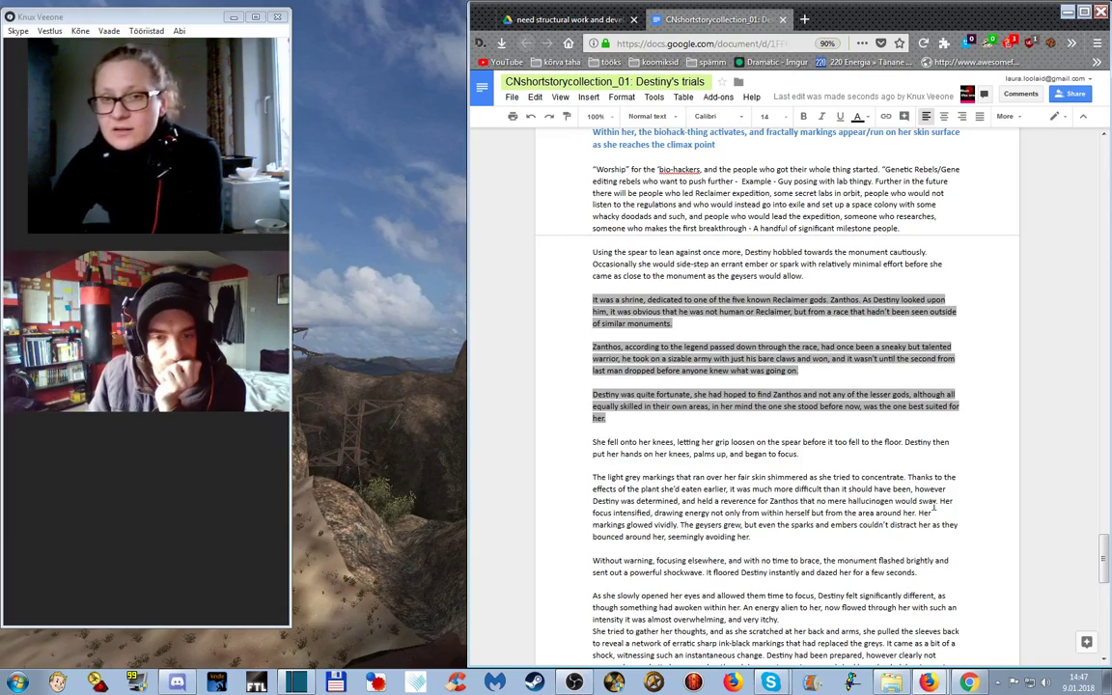
{"action": "scroll", "coordinate": [933, 505], "scroll_direction": "up", "scroll_amount": 6}
{"action": "scroll", "coordinate": [934, 504], "scroll_direction": "up", "scroll_amount": 20}
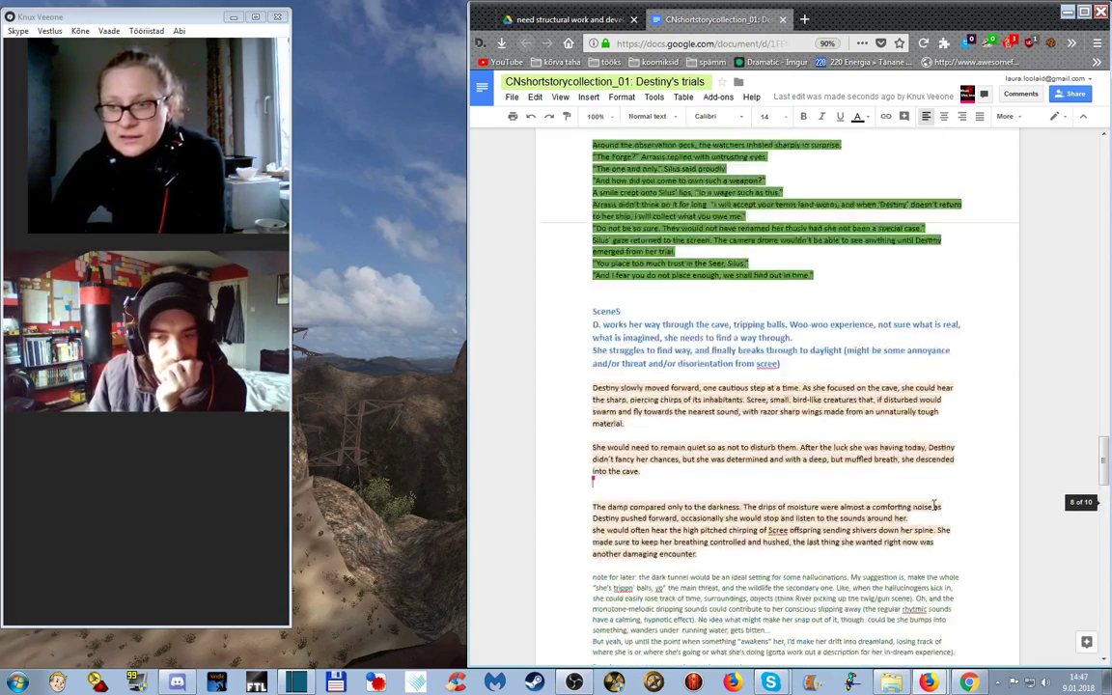
{"action": "scroll", "coordinate": [934, 505], "scroll_direction": "up", "scroll_amount": 9}
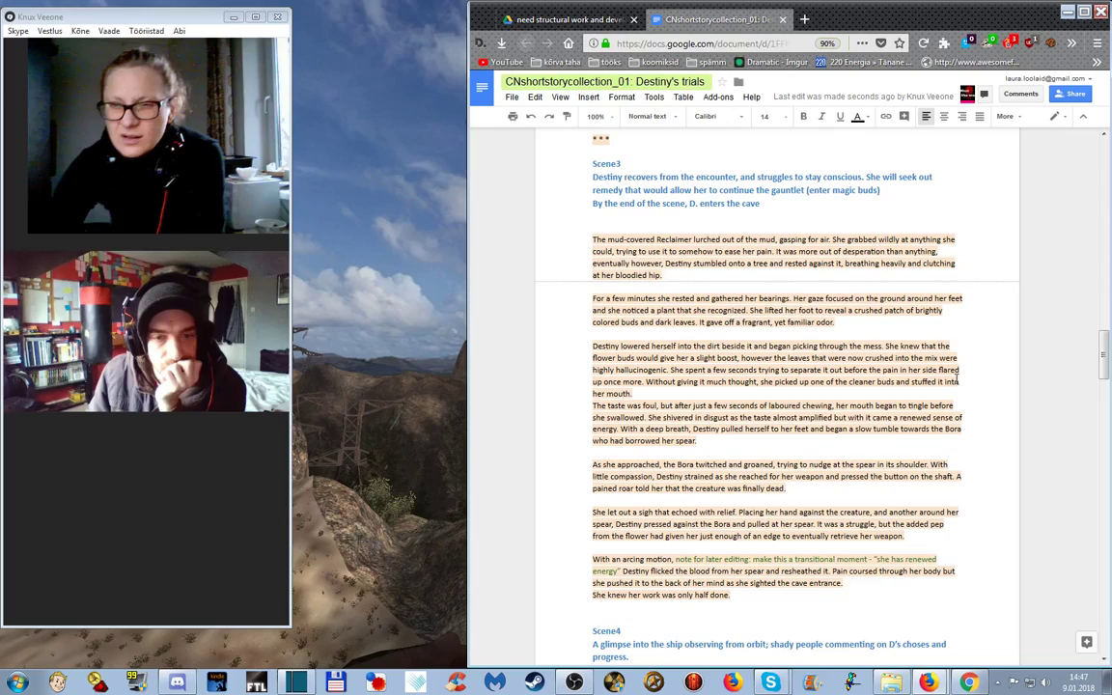
{"action": "scroll", "coordinate": [956, 386], "scroll_direction": "up", "scroll_amount": 4}
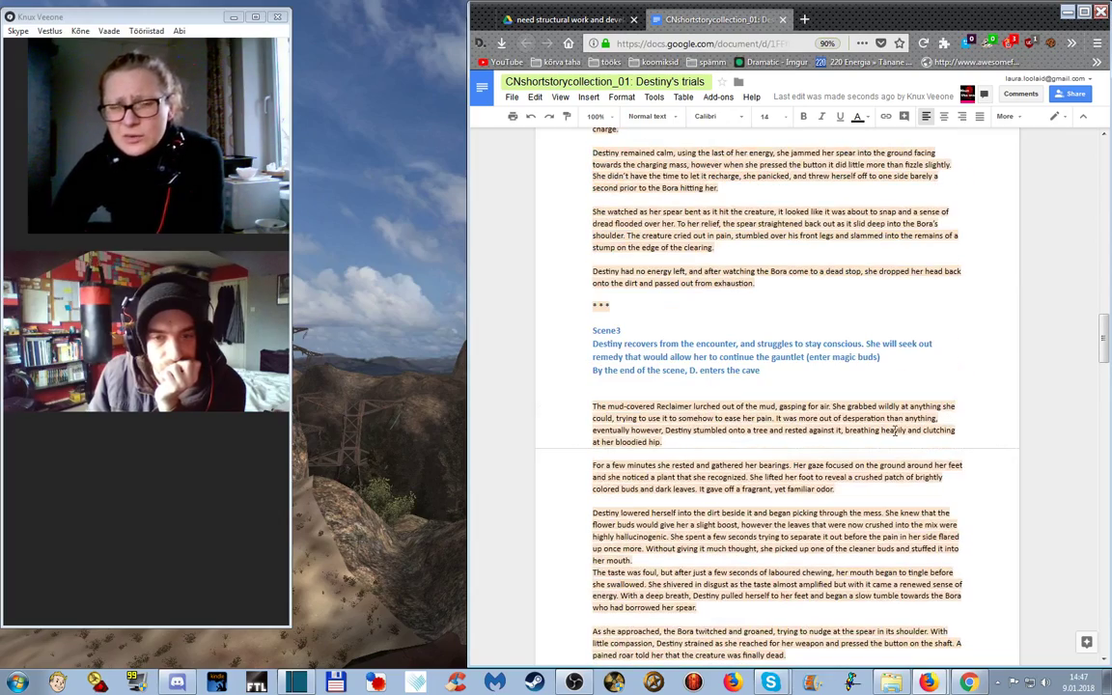
Scroll to Scene2's notes on Destiny's first obstacle, the chasm, and the Bora fight.
{"action": "scroll", "coordinate": [893, 426], "scroll_direction": "up", "scroll_amount": 12}
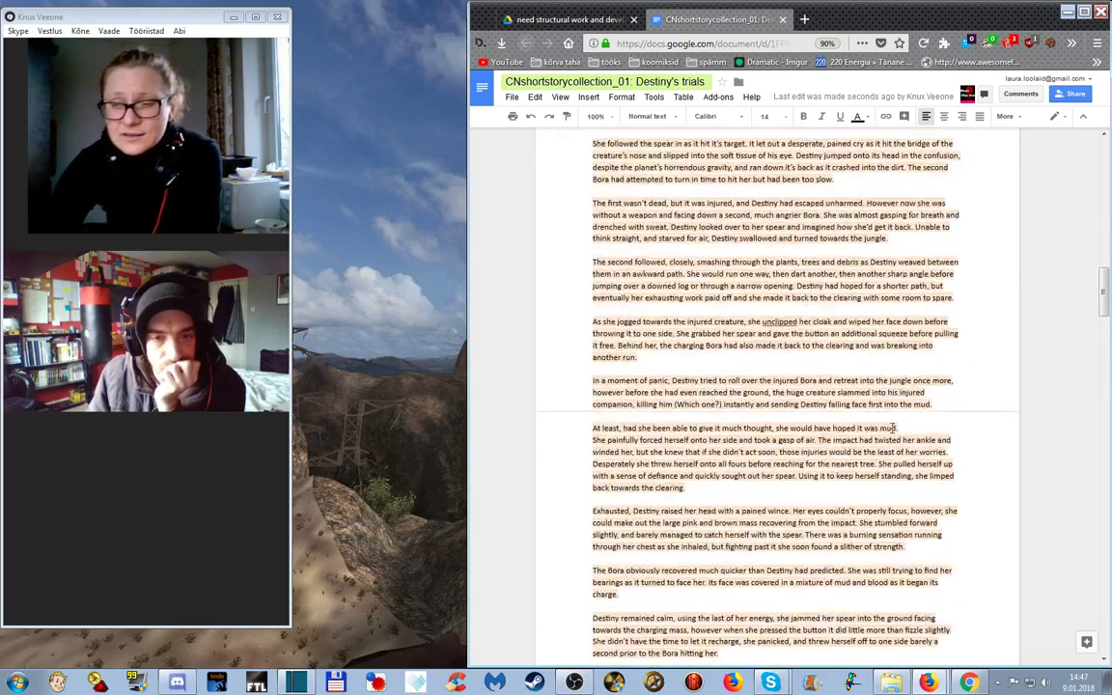
{"action": "scroll", "coordinate": [893, 426], "scroll_direction": "up", "scroll_amount": 15}
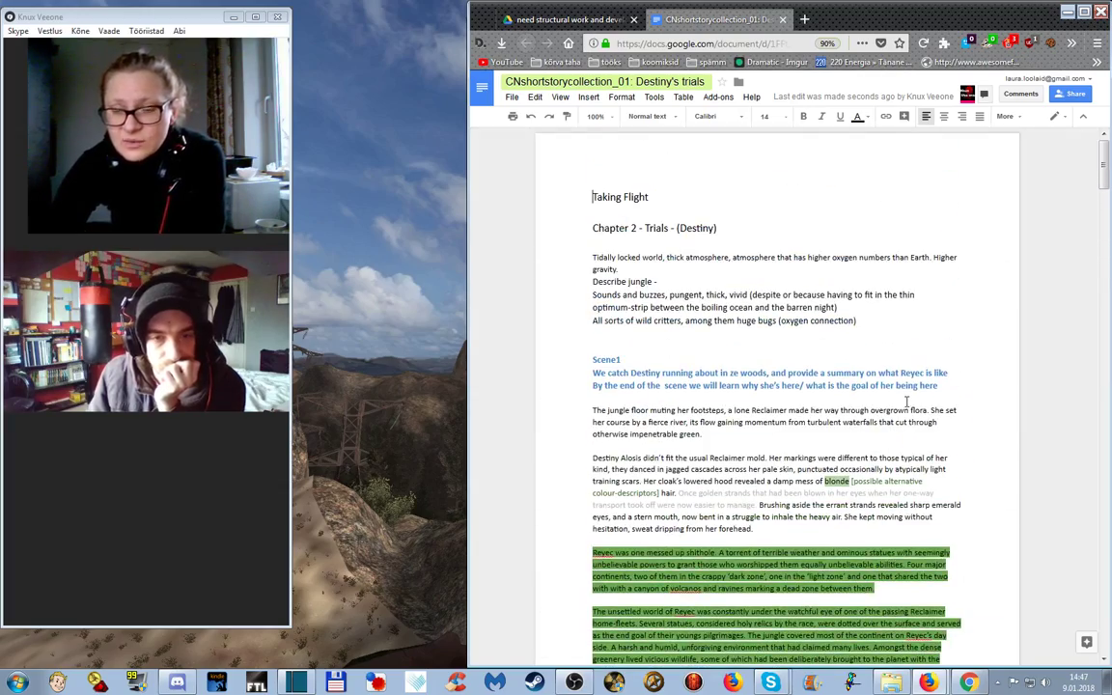
{"action": "scroll", "coordinate": [956, 386], "scroll_direction": "down", "scroll_amount": 8}
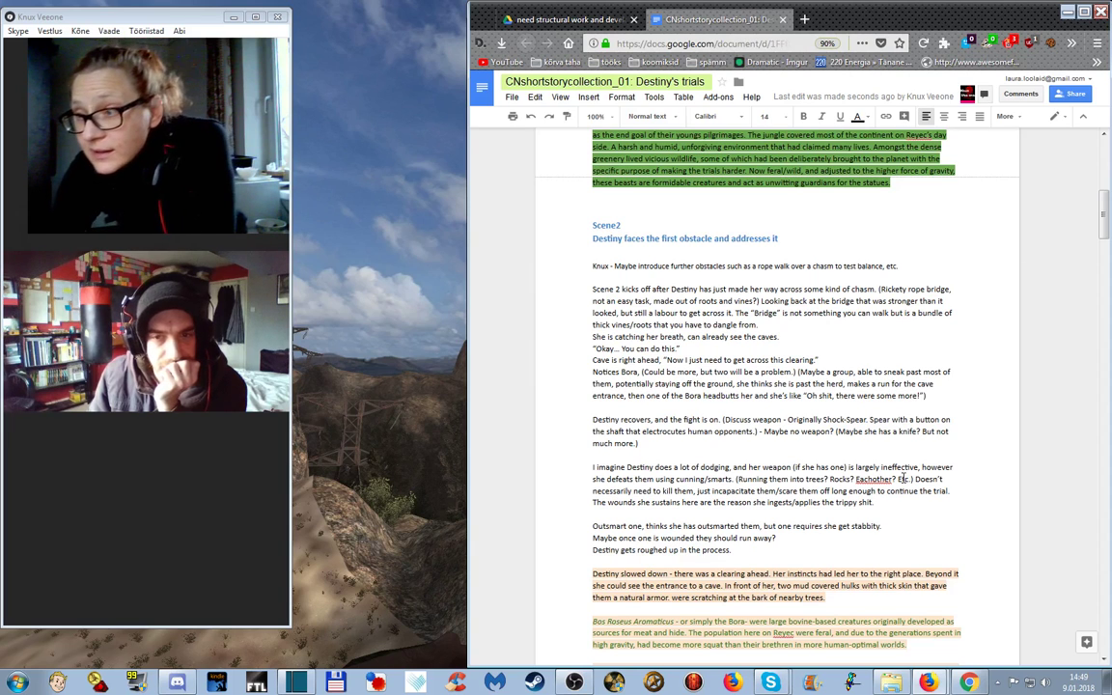
Scroll up to the Taking Flight title, chapter notes and Scene1's Reyec woods note.
{"action": "scroll", "coordinate": [903, 476], "scroll_direction": "up", "scroll_amount": 3}
{"action": "scroll", "coordinate": [902, 477], "scroll_direction": "up", "scroll_amount": 3}
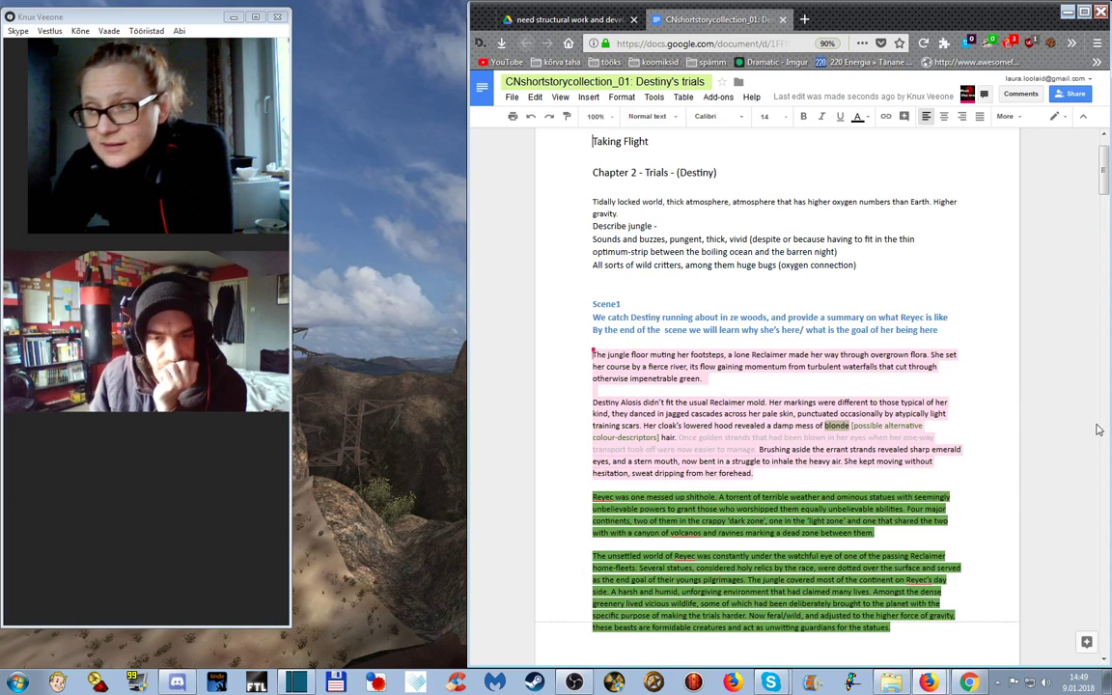
{"action": "scroll", "coordinate": [1018, 276], "scroll_direction": "up", "scroll_amount": 2}
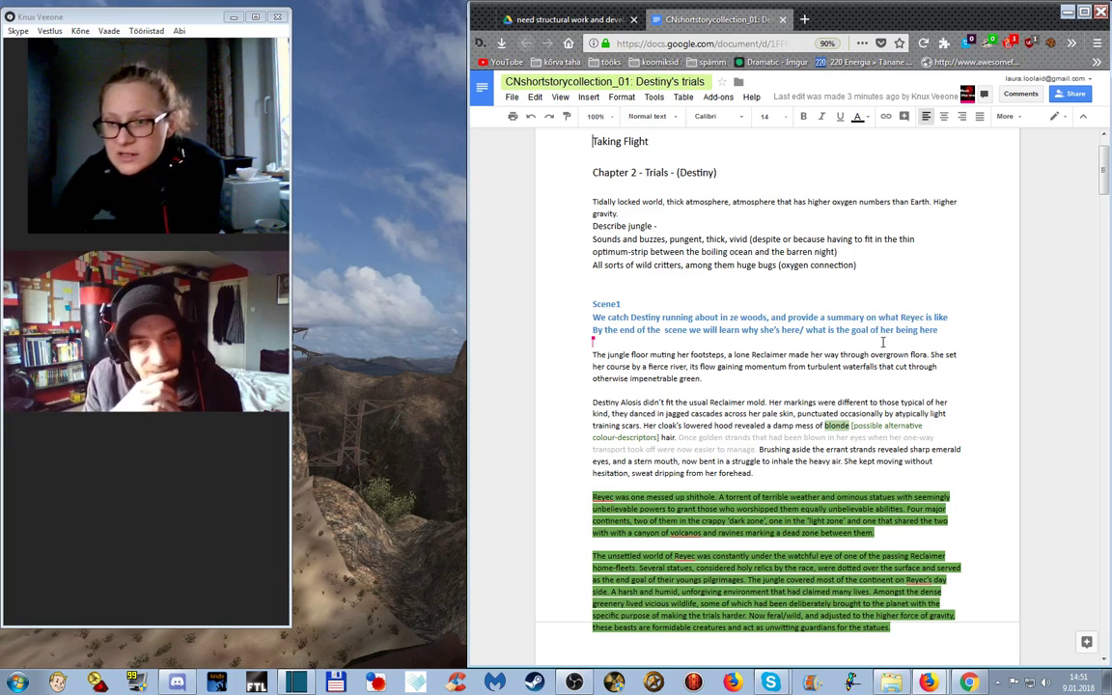
Scroll past the green Reyec paragraphs to Scene2's bridge crossing and Bora encounter notes.
{"action": "scroll", "coordinate": [926, 343], "scroll_direction": "down", "scroll_amount": 1}
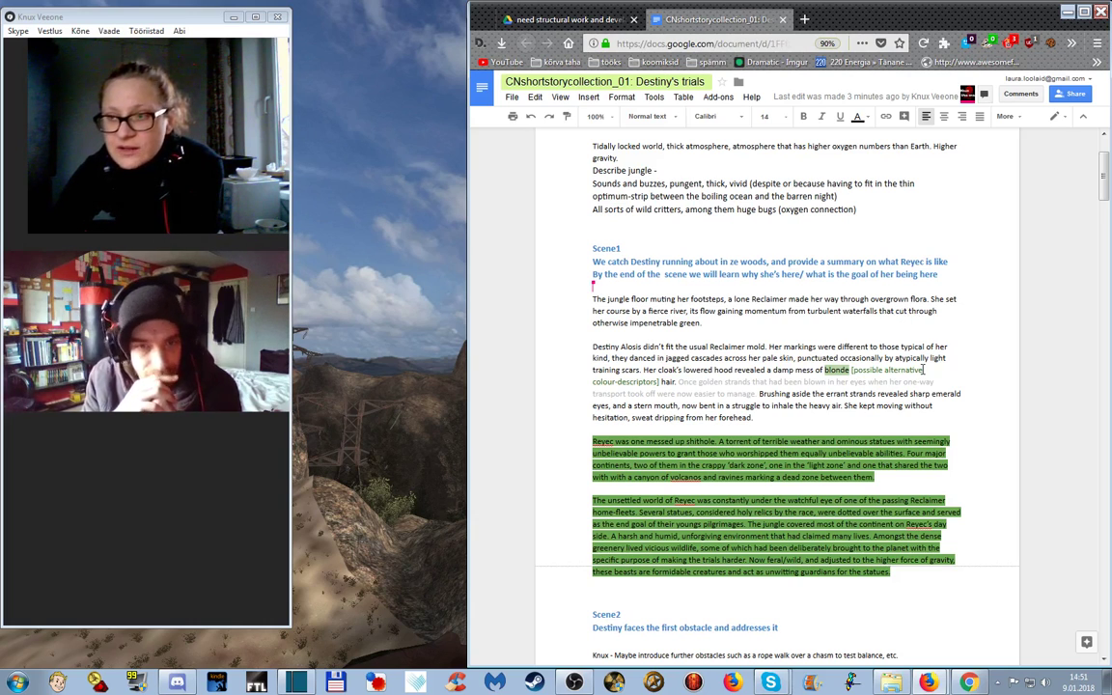
{"action": "scroll", "coordinate": [873, 334], "scroll_direction": "down", "scroll_amount": 1}
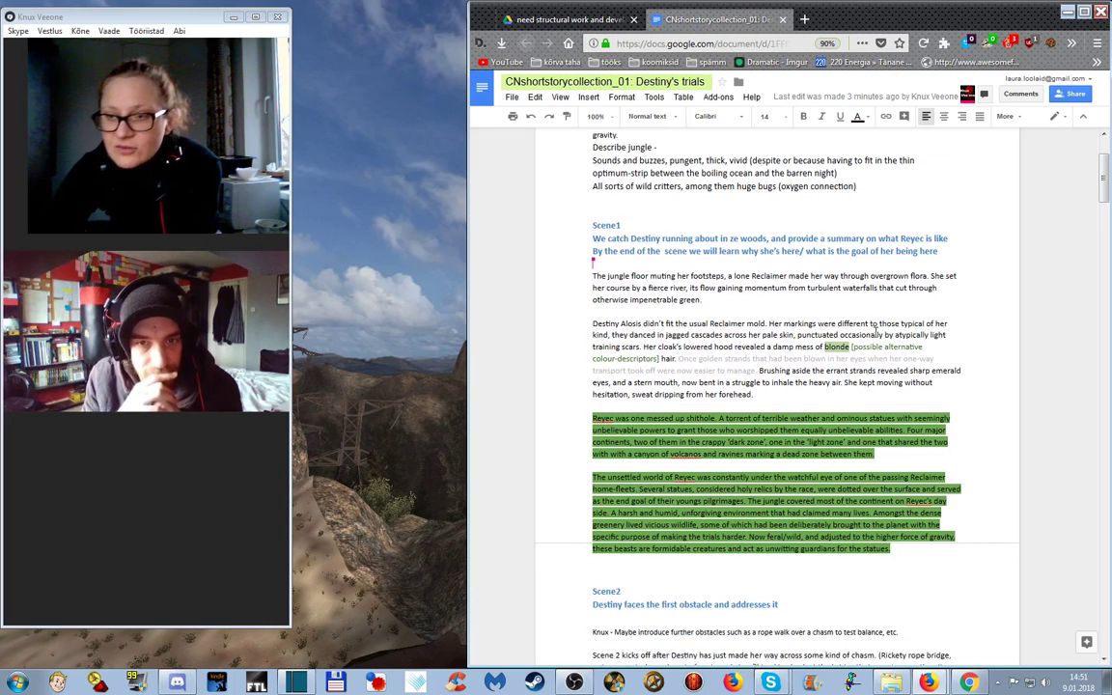
{"action": "scroll", "coordinate": [875, 333], "scroll_direction": "down", "scroll_amount": 3}
{"action": "scroll", "coordinate": [875, 487], "scroll_direction": "down", "scroll_amount": 2}
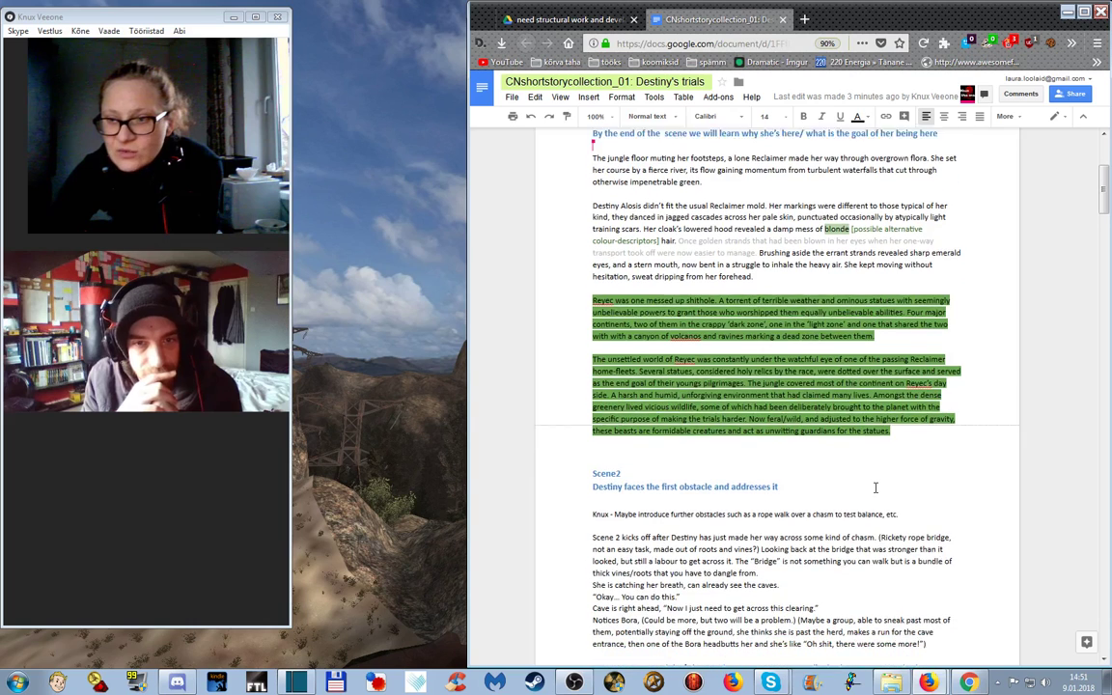
{"action": "scroll", "coordinate": [875, 488], "scroll_direction": "down", "scroll_amount": 1}
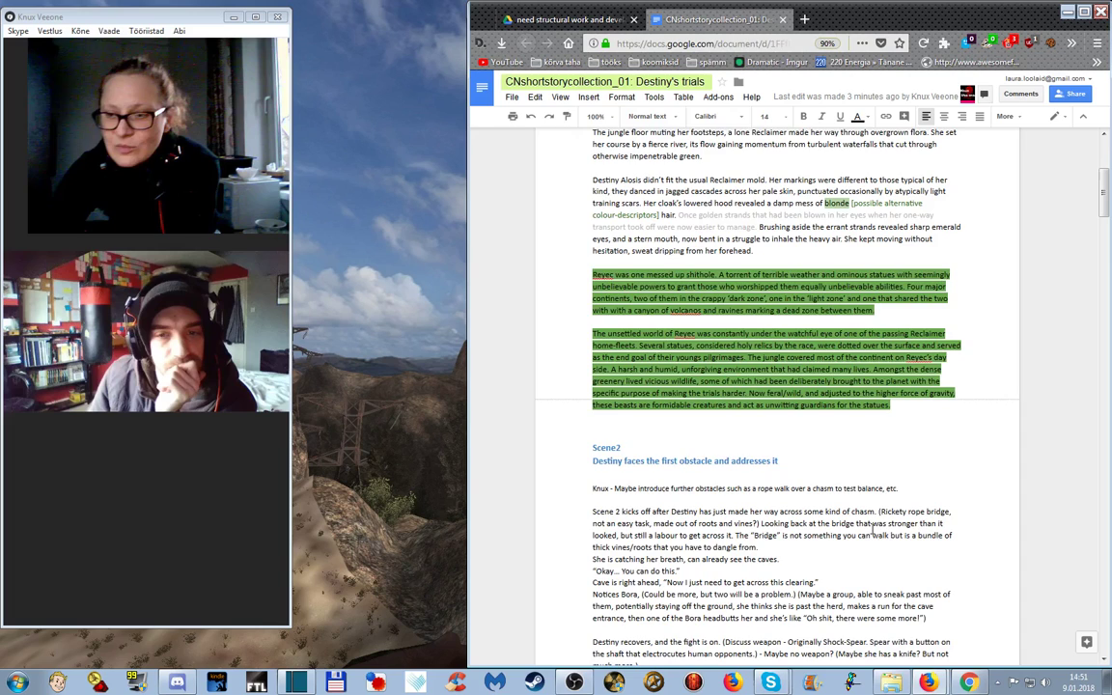
{"action": "scroll", "coordinate": [871, 529], "scroll_direction": "down", "scroll_amount": 3}
{"action": "scroll", "coordinate": [869, 536], "scroll_direction": "up", "scroll_amount": 5}
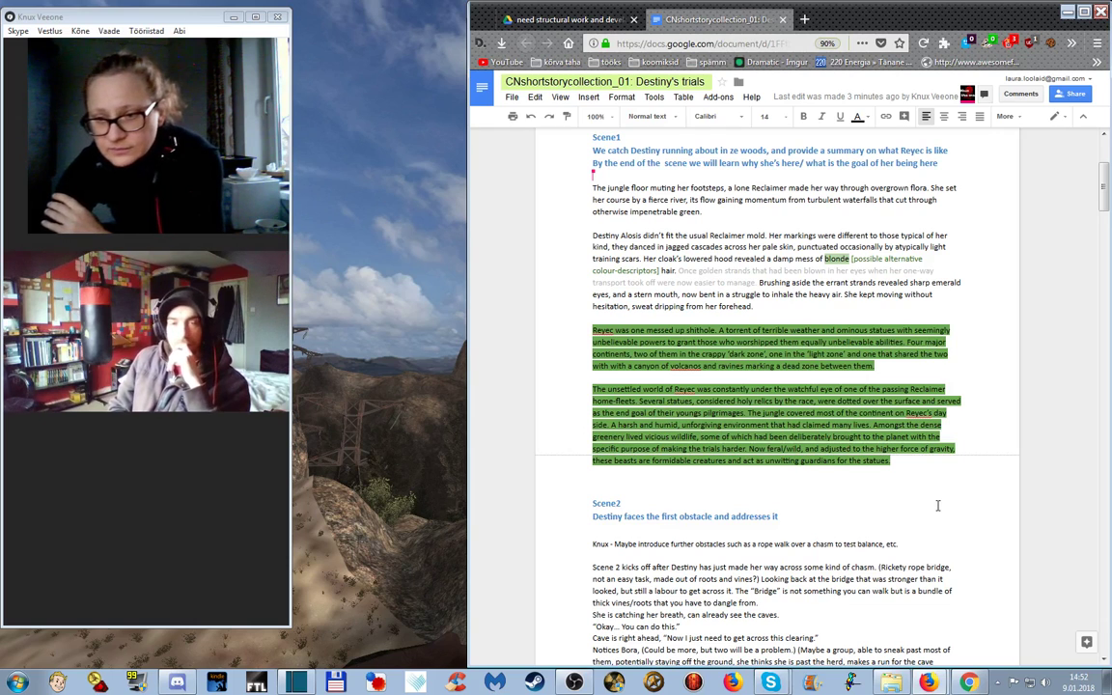
{"action": "scroll", "coordinate": [1015, 530], "scroll_direction": "down", "scroll_amount": 3}
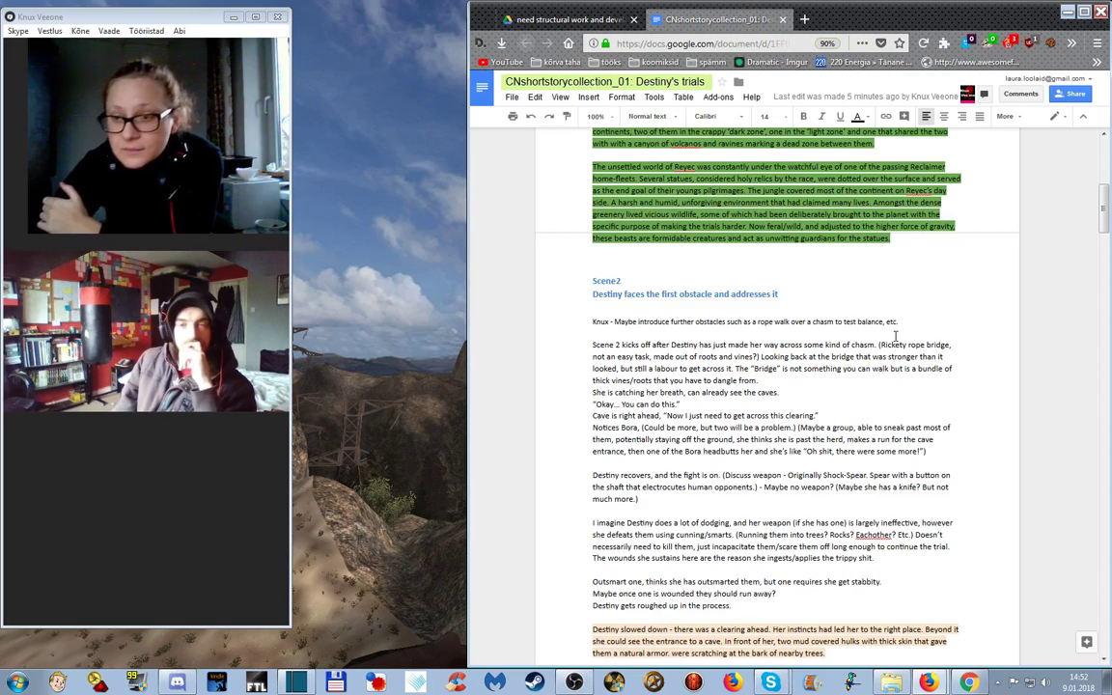
Scroll to Scene3, where Destiny eats the magic buds, retrieves her spear and sights the cave.
{"action": "scroll", "coordinate": [896, 335], "scroll_direction": "down", "scroll_amount": 1}
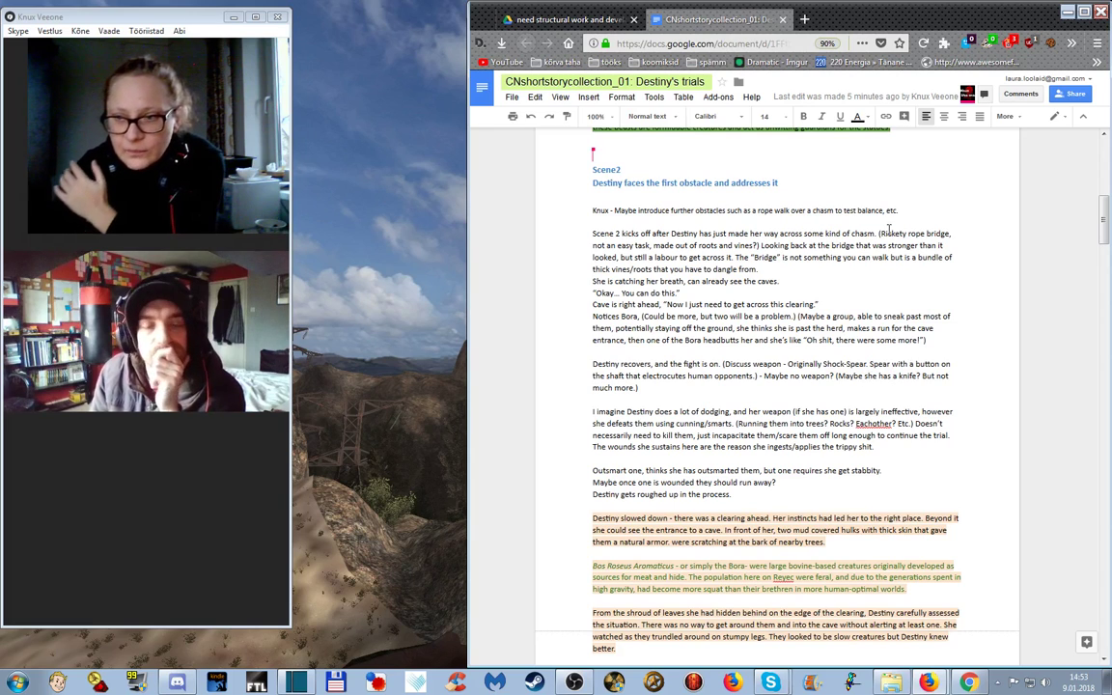
{"action": "scroll", "coordinate": [840, 332], "scroll_direction": "down", "scroll_amount": 3}
{"action": "scroll", "coordinate": [840, 332], "scroll_direction": "down", "scroll_amount": 15}
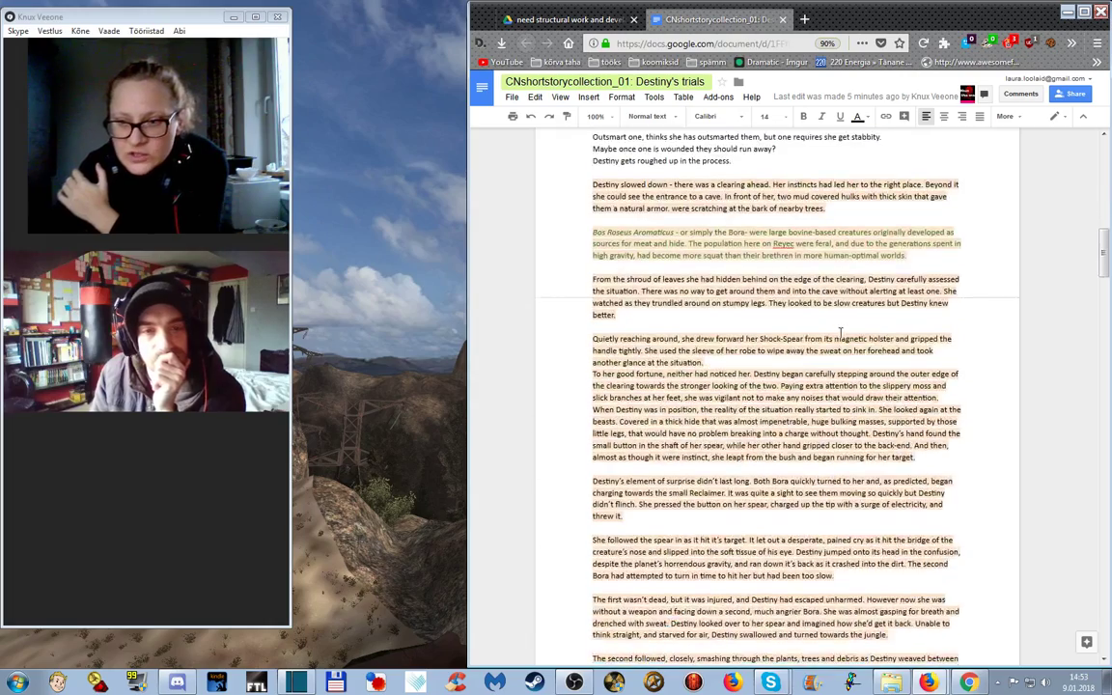
{"action": "scroll", "coordinate": [840, 332], "scroll_direction": "down", "scroll_amount": 7}
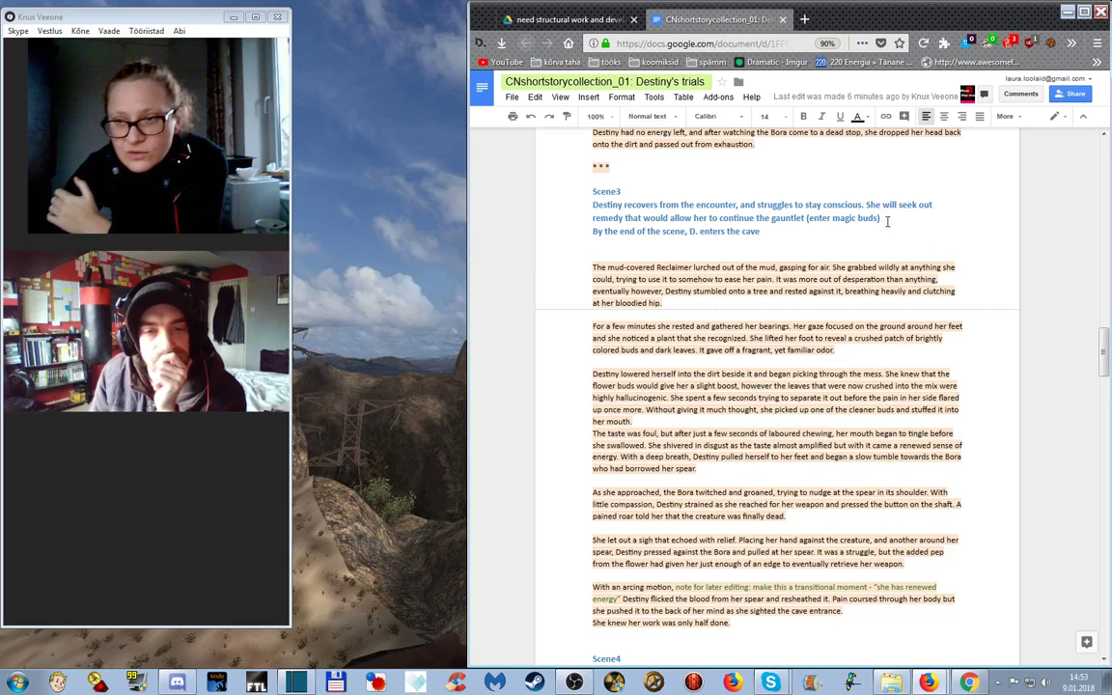
Scroll to Scene4's notes on the orbiting ship observers and new Capital ship names.
{"action": "scroll", "coordinate": [811, 206], "scroll_direction": "down", "scroll_amount": 5}
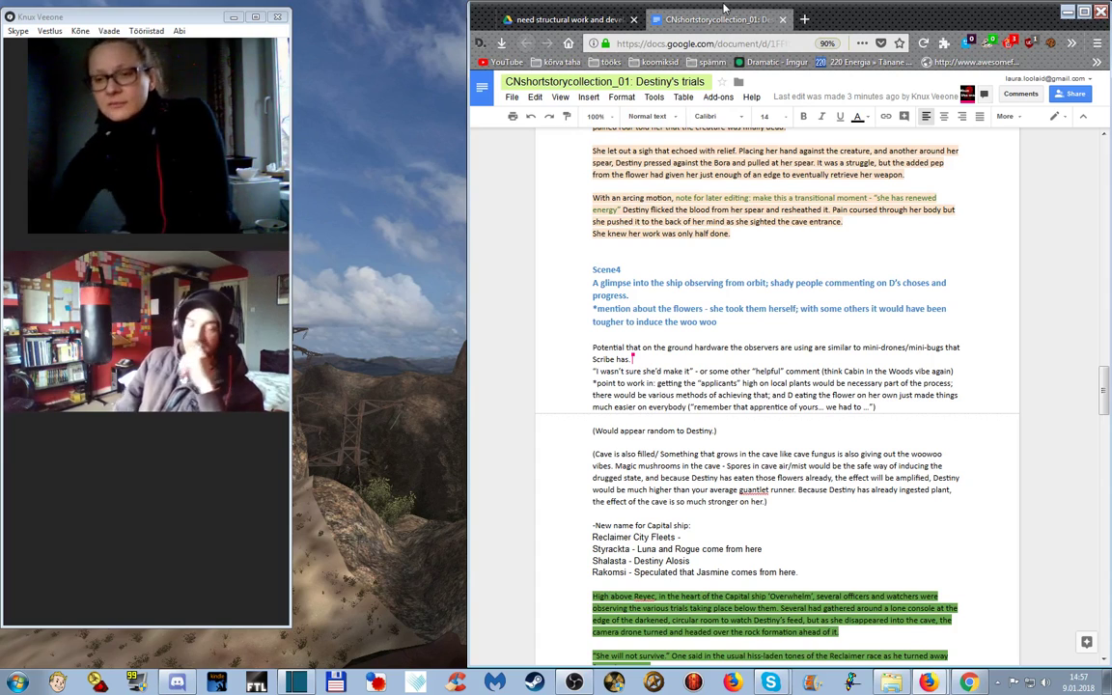
Scroll past the green Silus dialogue to Scene5's orange cave passage and hallucination note.
{"action": "scroll", "coordinate": [878, 386], "scroll_direction": "down", "scroll_amount": 3}
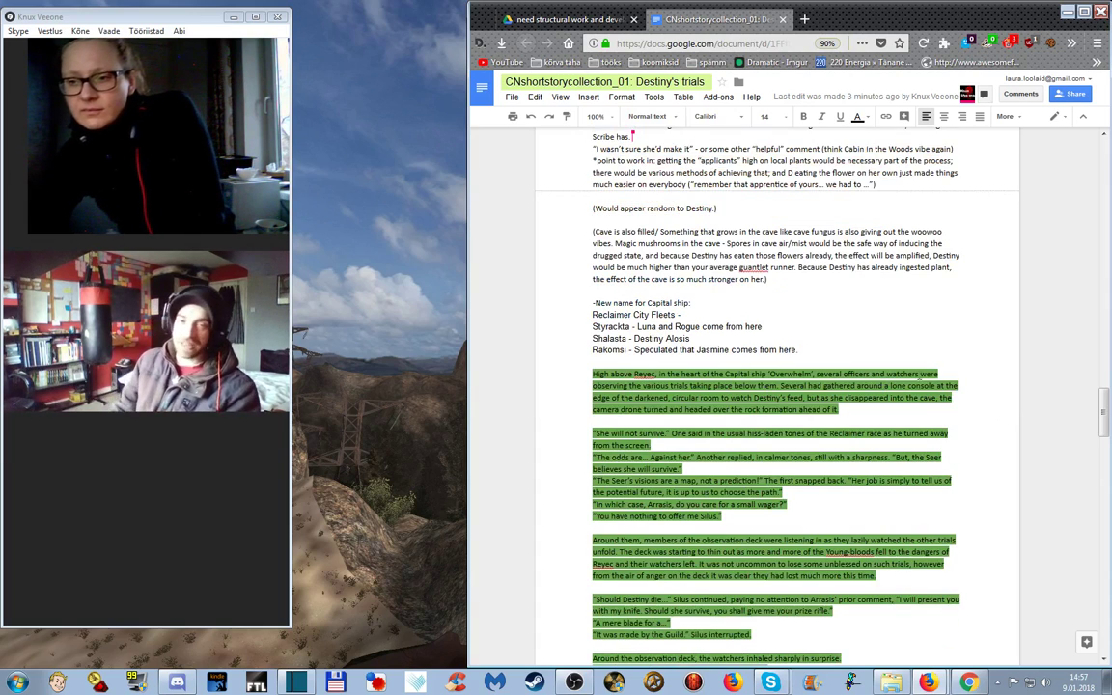
{"action": "scroll", "coordinate": [934, 392], "scroll_direction": "down", "scroll_amount": 2}
{"action": "scroll", "coordinate": [905, 395], "scroll_direction": "down", "scroll_amount": 3}
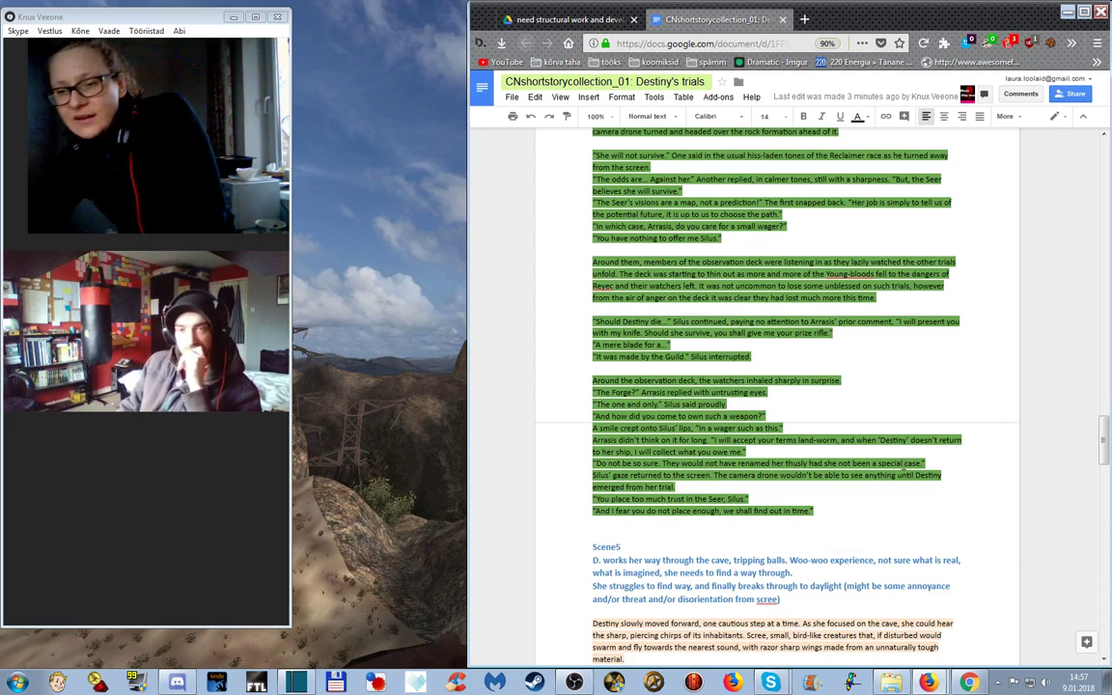
{"action": "scroll", "coordinate": [955, 541], "scroll_direction": "down", "scroll_amount": 2}
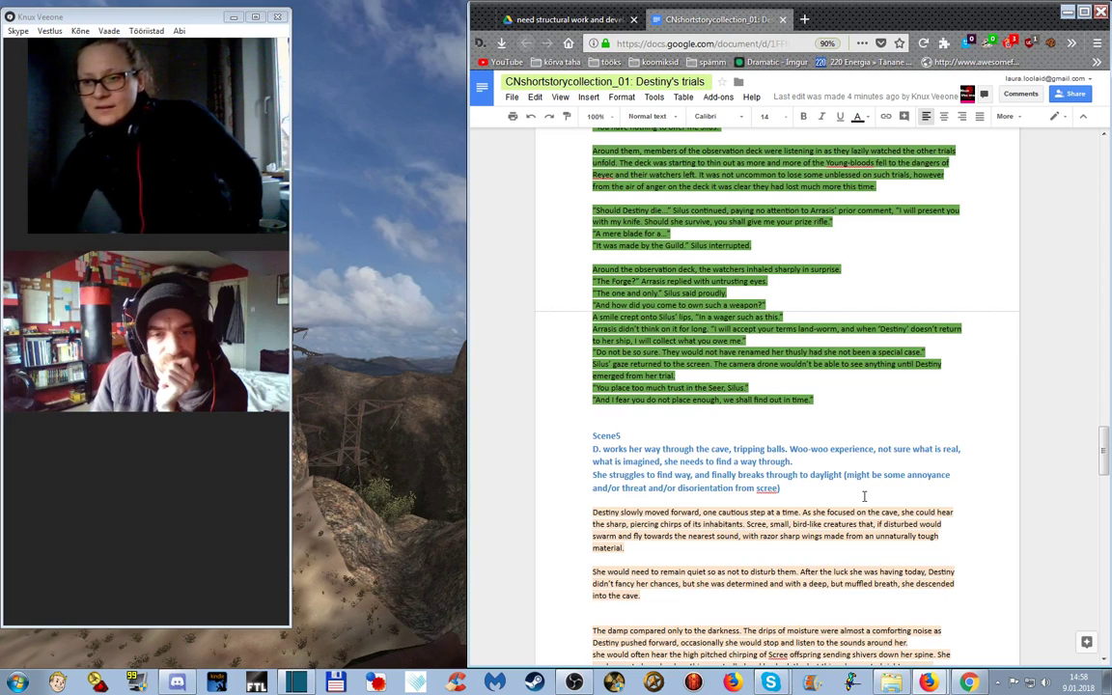
Scroll through Scene6's sunlit clearing passage down to the Scene7 and Scene8 outline notes.
{"action": "scroll", "coordinate": [864, 496], "scroll_direction": "down", "scroll_amount": 2}
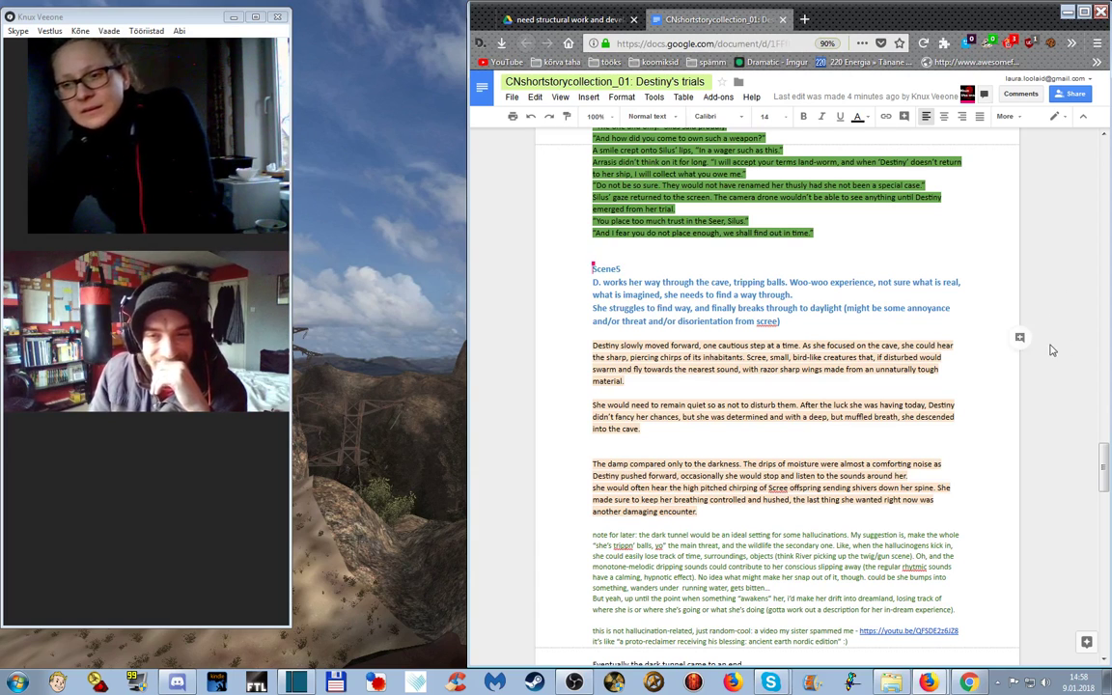
{"action": "scroll", "coordinate": [1057, 309], "scroll_direction": "down", "scroll_amount": 2}
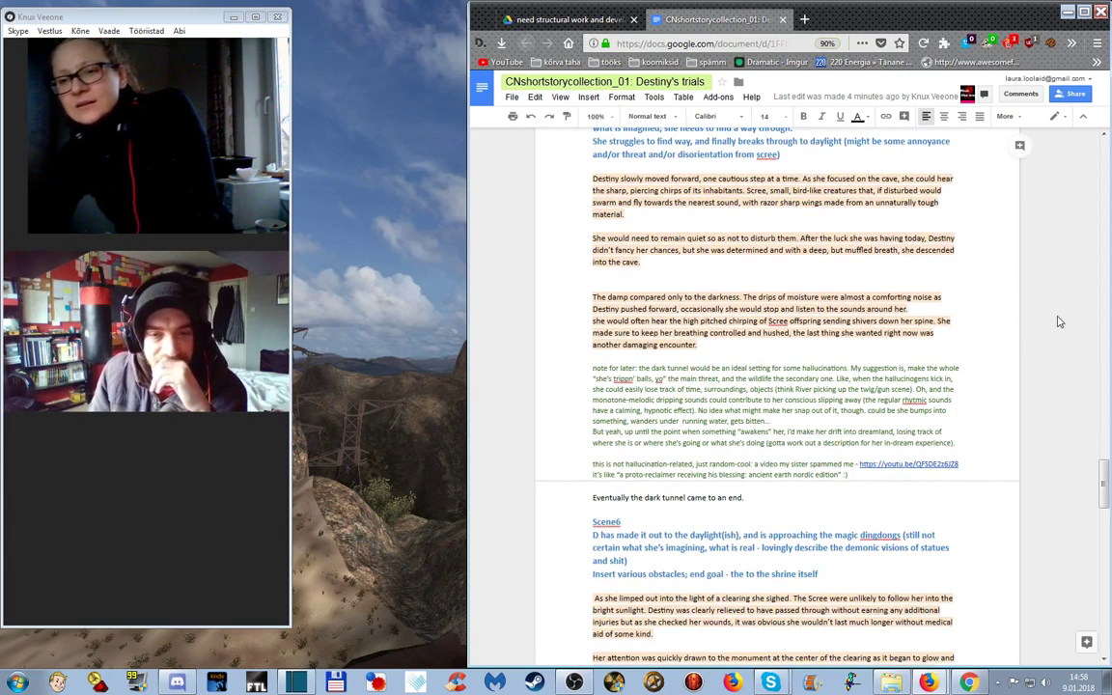
{"action": "scroll", "coordinate": [917, 299], "scroll_direction": "up", "scroll_amount": 2}
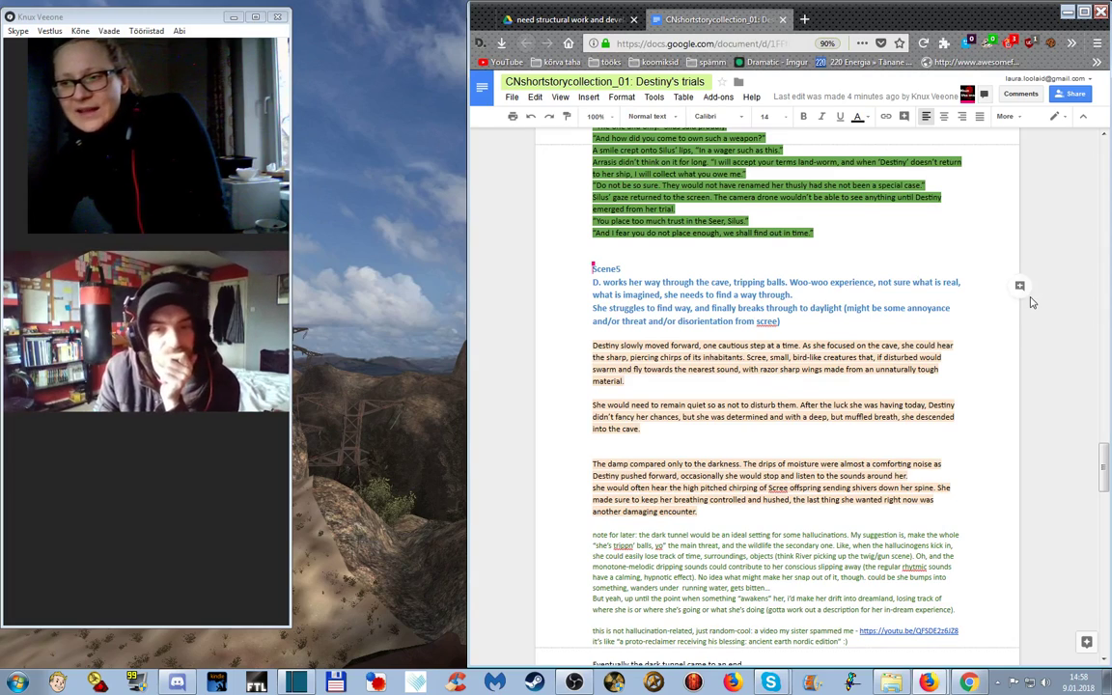
{"action": "scroll", "coordinate": [1034, 300], "scroll_direction": "down", "scroll_amount": 1}
{"action": "scroll", "coordinate": [1031, 304], "scroll_direction": "down", "scroll_amount": 1}
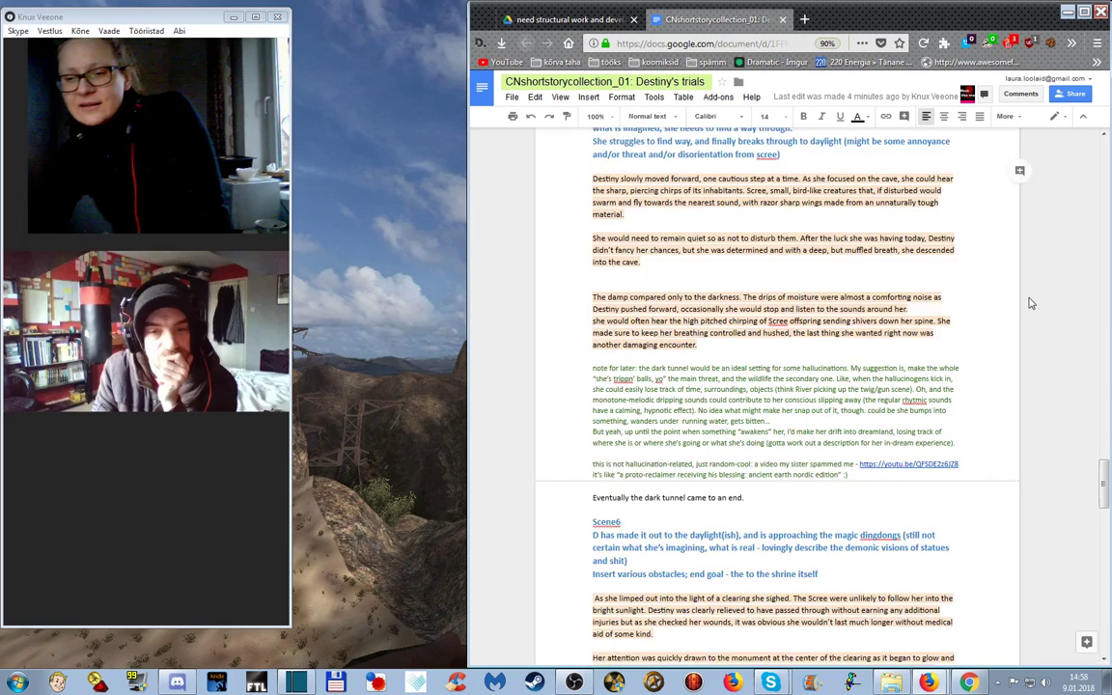
{"action": "scroll", "coordinate": [1031, 304], "scroll_direction": "down", "scroll_amount": 3}
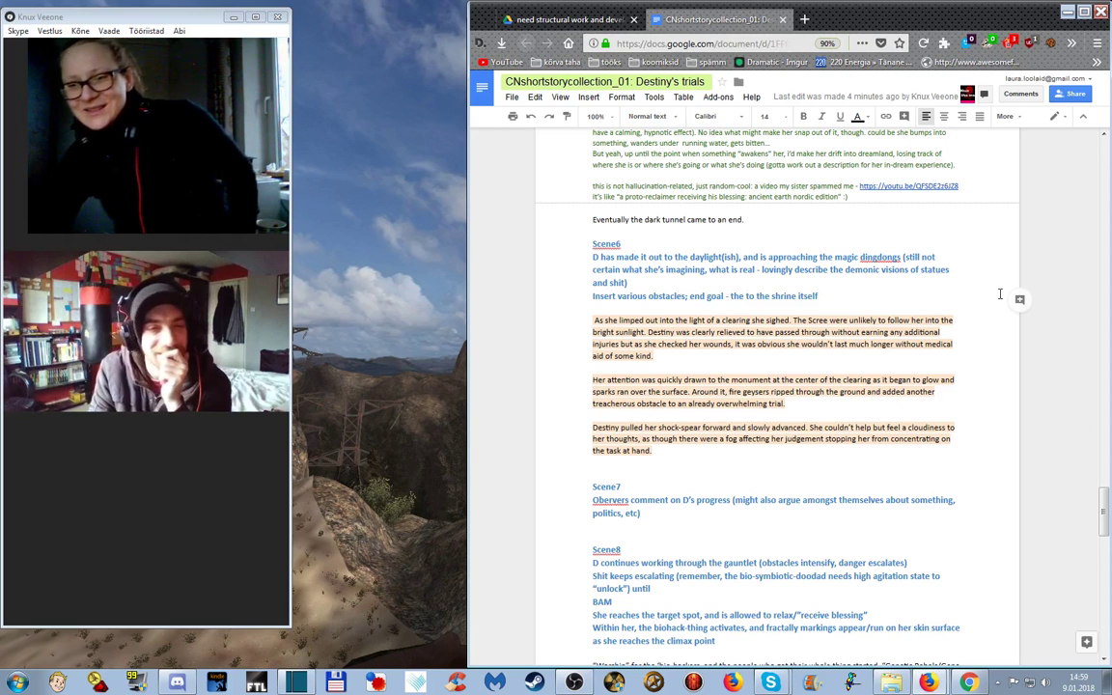
Scroll to the end of the draft to read the Scene9 wind-down notes.
{"action": "scroll", "coordinate": [1000, 294], "scroll_direction": "down", "scroll_amount": 3}
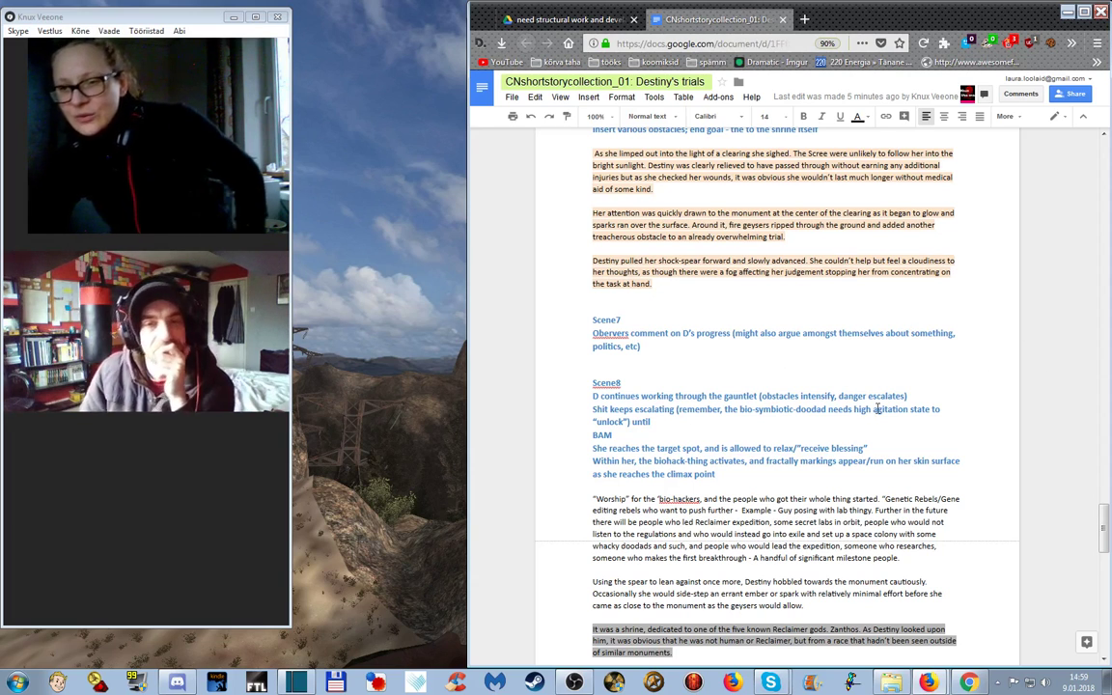
{"action": "scroll", "coordinate": [960, 373], "scroll_direction": "down", "scroll_amount": 3}
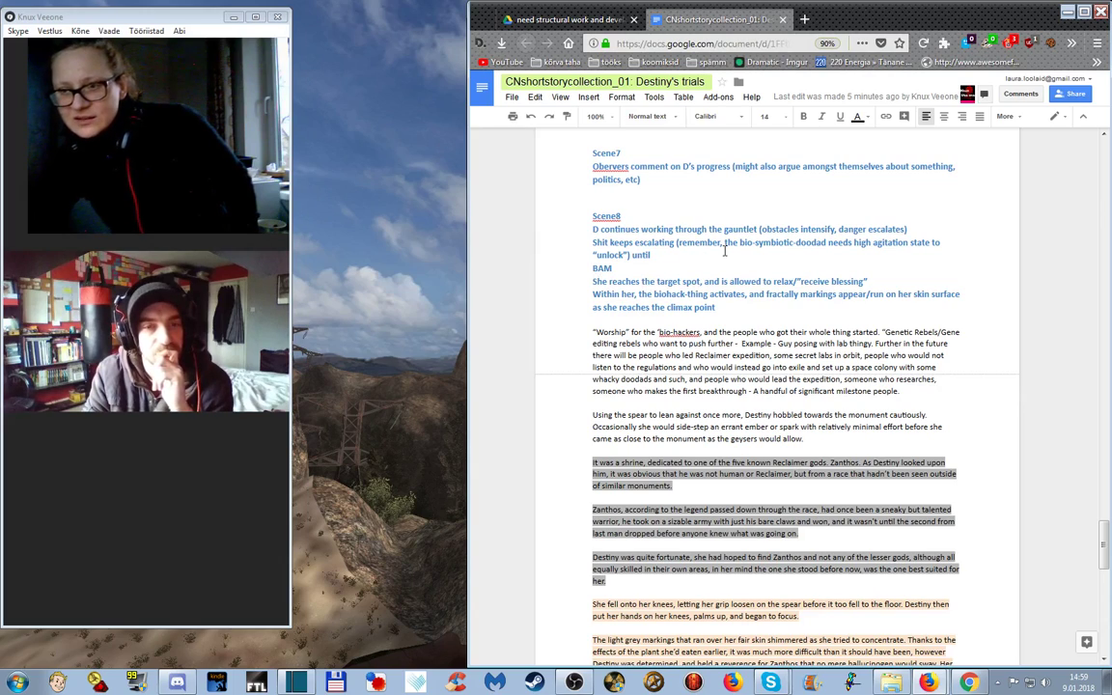
{"action": "scroll", "coordinate": [763, 255], "scroll_direction": "down", "scroll_amount": 12}
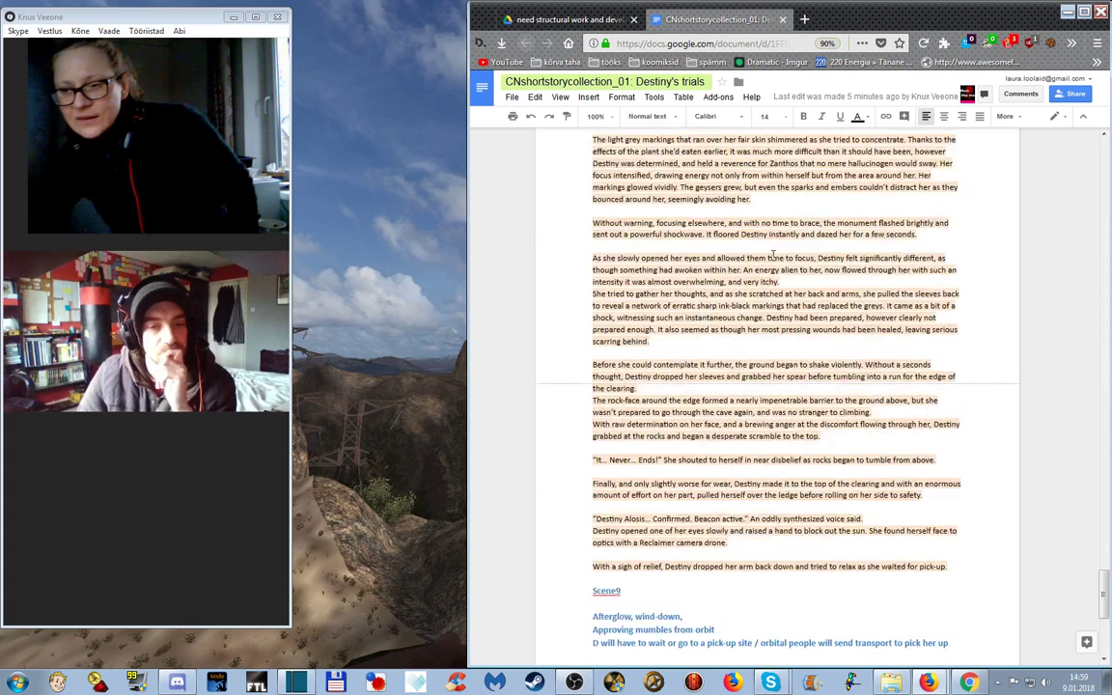
{"action": "scroll", "coordinate": [772, 255], "scroll_direction": "down", "scroll_amount": 1}
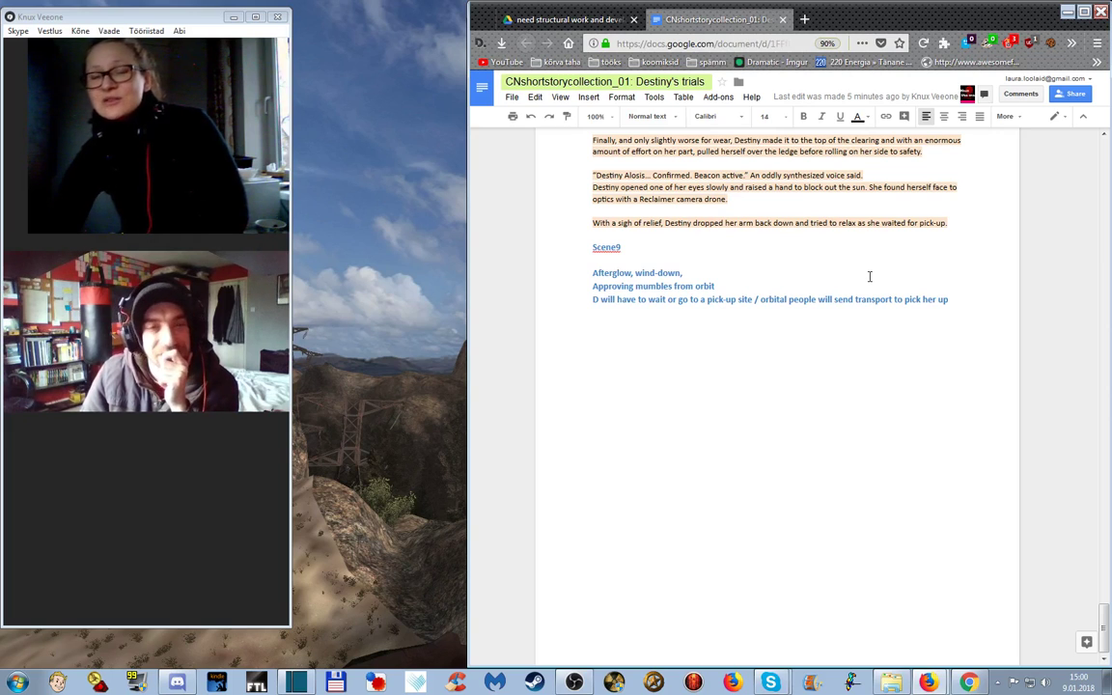
Scroll back up to Scene5's note proposing hallucinations as the tunnel's main threat.
{"action": "scroll", "coordinate": [888, 303], "scroll_direction": "up", "scroll_amount": 15}
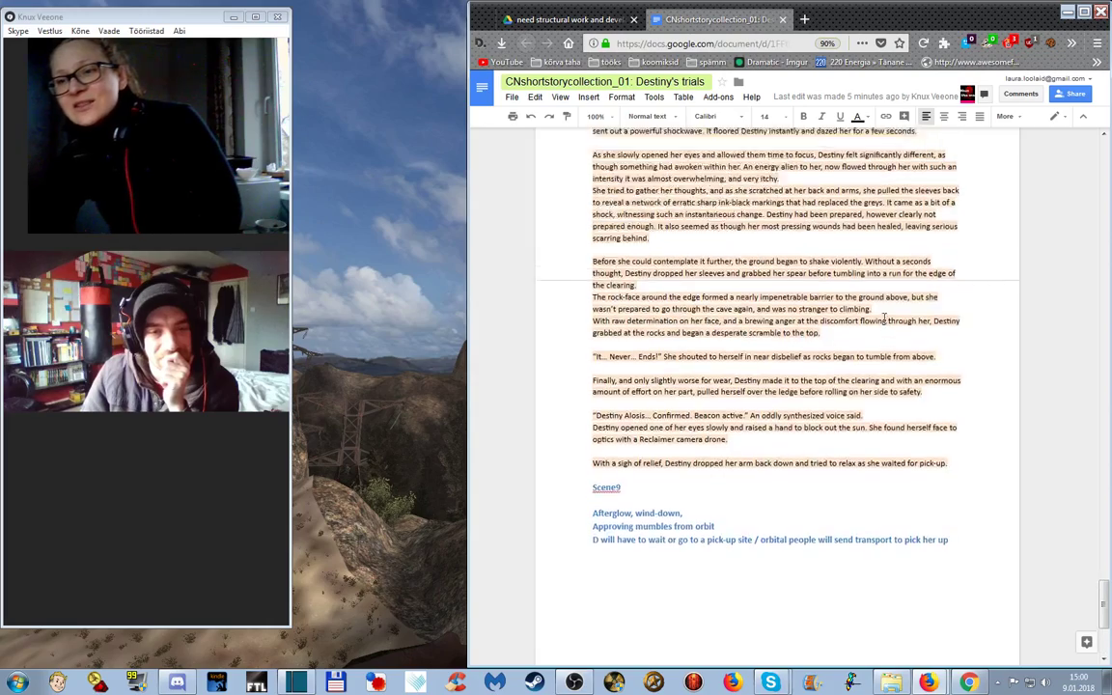
{"action": "scroll", "coordinate": [884, 318], "scroll_direction": "up", "scroll_amount": 12}
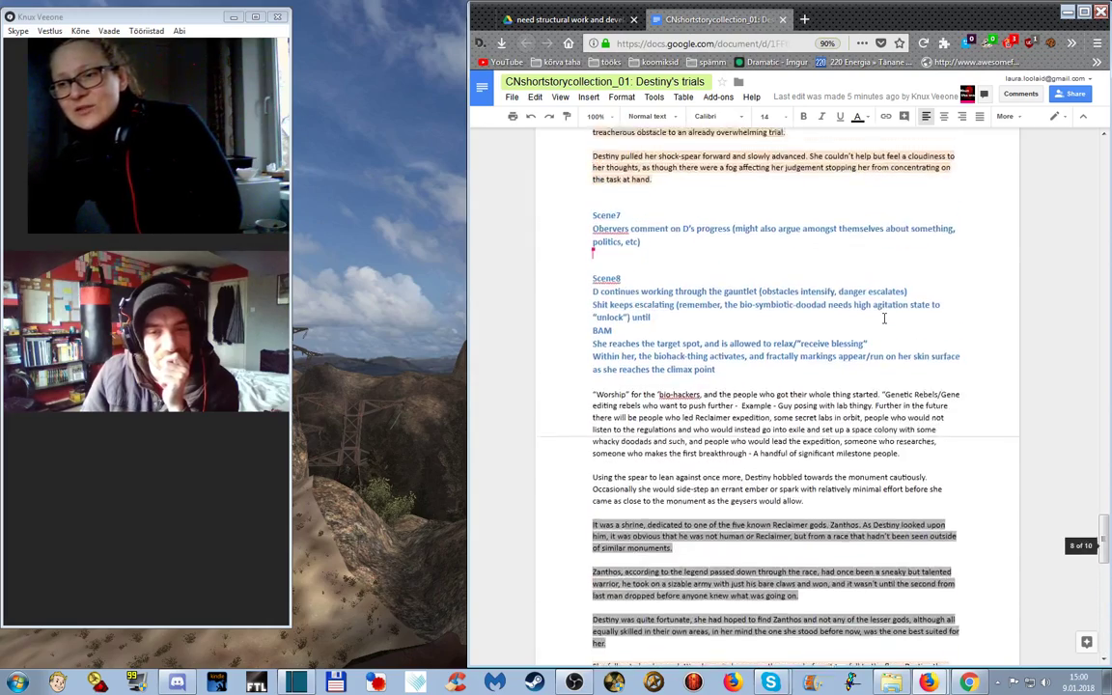
{"action": "scroll", "coordinate": [883, 318], "scroll_direction": "up", "scroll_amount": 5}
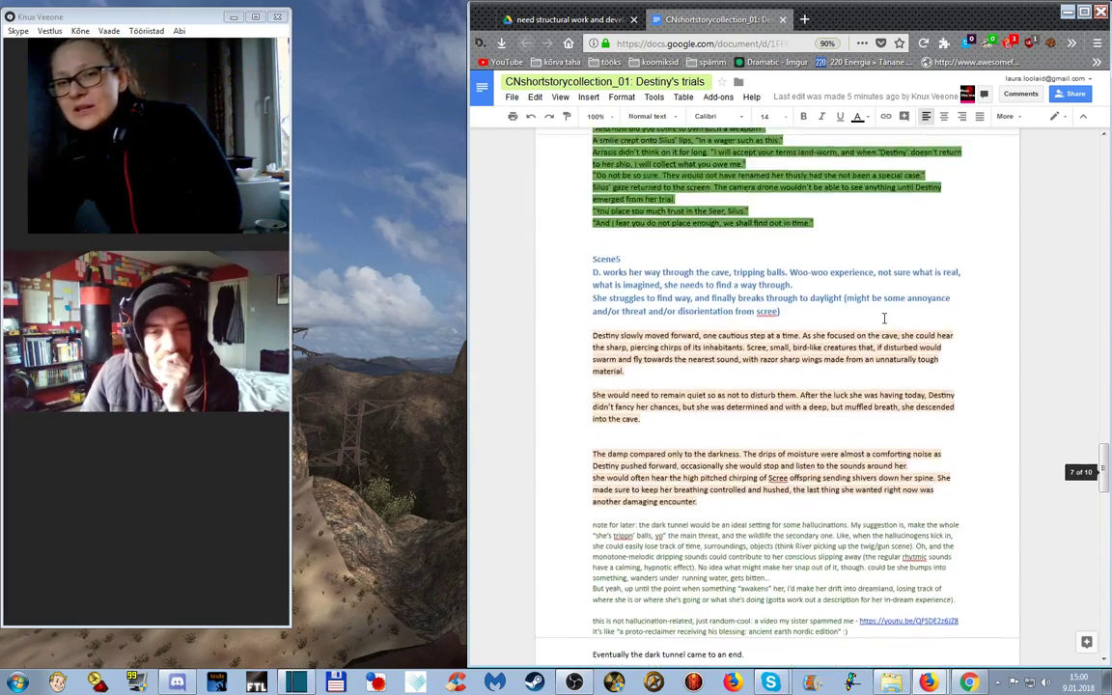
Scroll back up the draft to the Scene4 heading and its notes about the ship's observers.
{"action": "scroll", "coordinate": [886, 320], "scroll_direction": "up", "scroll_amount": 6}
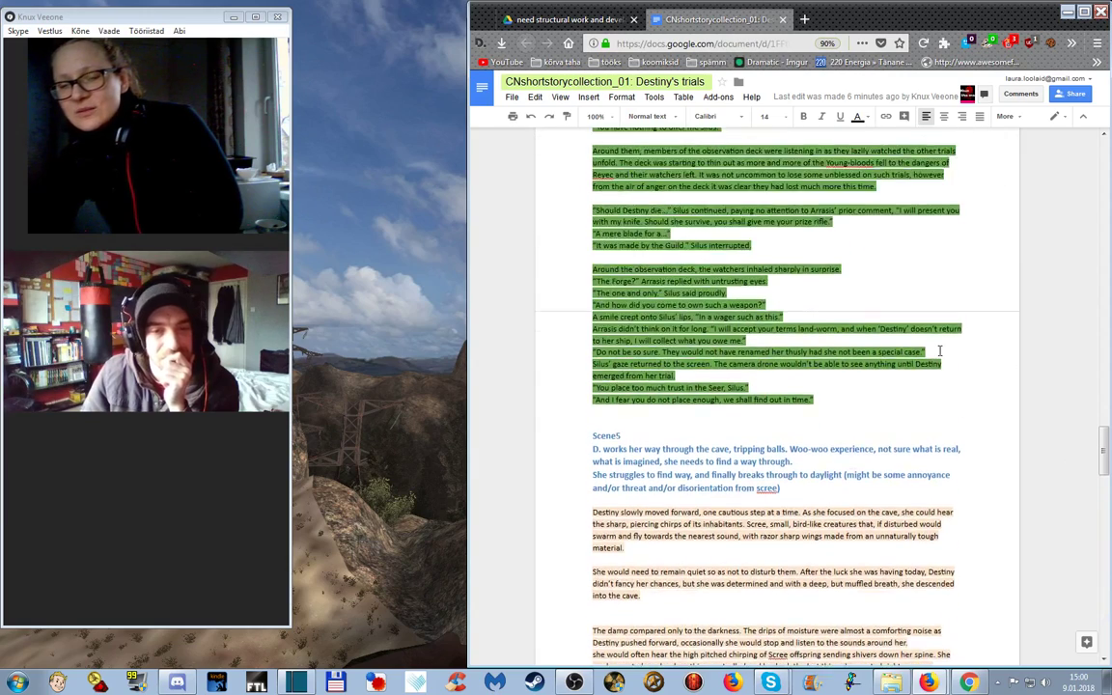
{"action": "scroll", "coordinate": [939, 350], "scroll_direction": "up", "scroll_amount": 3}
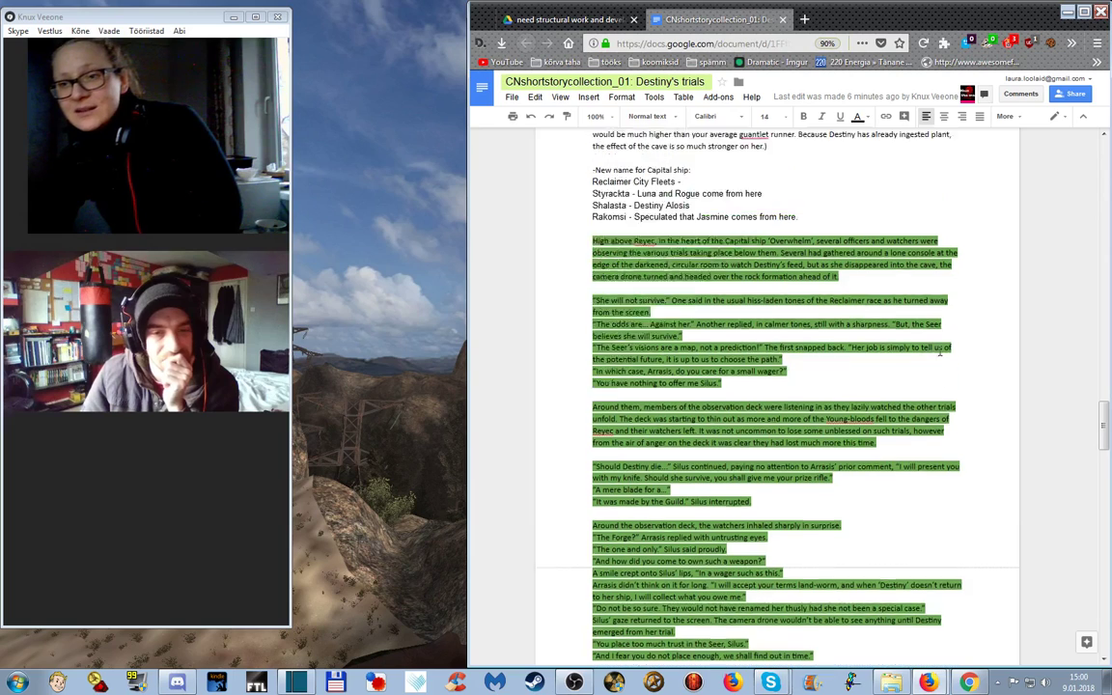
{"action": "scroll", "coordinate": [939, 350], "scroll_direction": "up", "scroll_amount": 4}
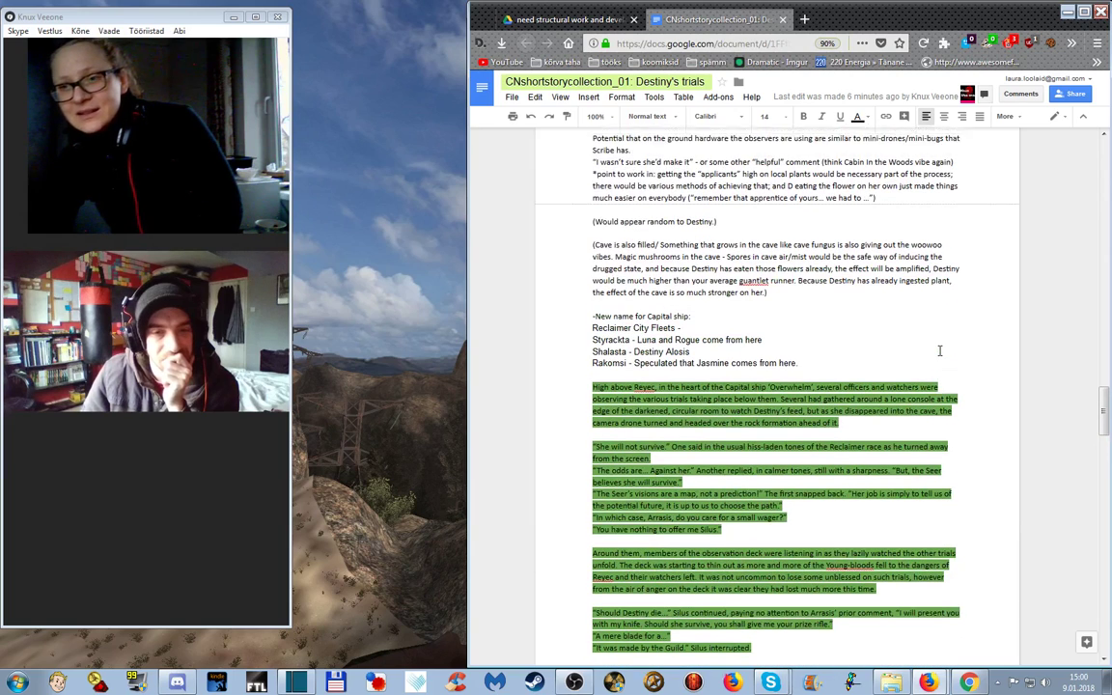
{"action": "scroll", "coordinate": [939, 351], "scroll_direction": "up", "scroll_amount": 1}
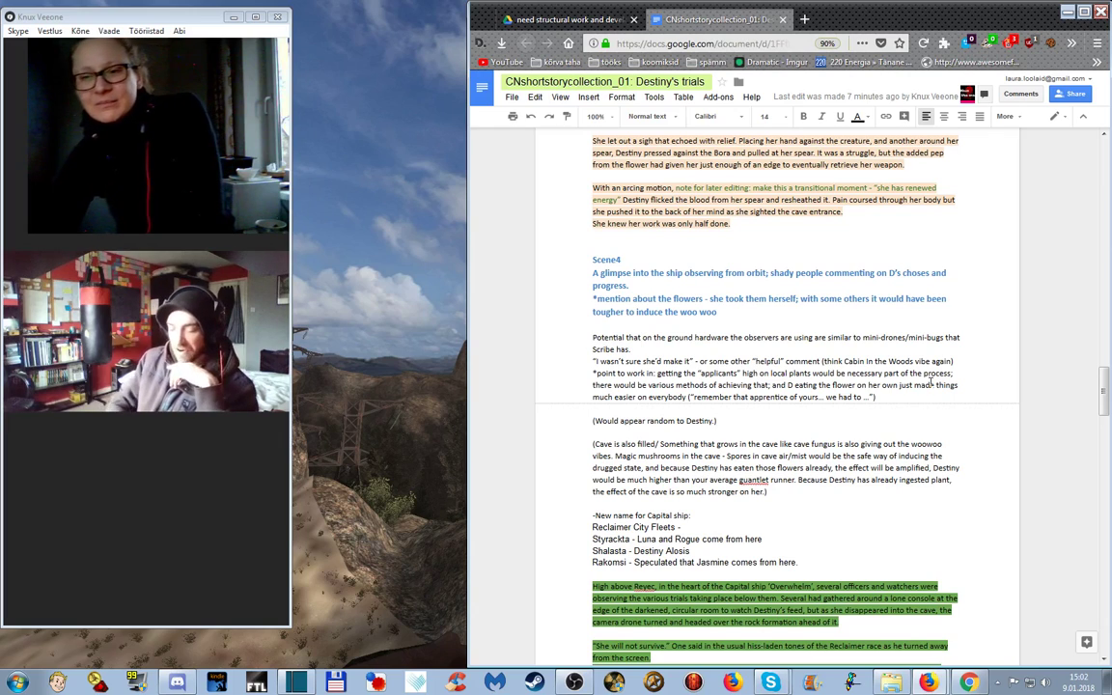
Scroll down past Scenes 5–8 to the Scene9 notes at the end of the story.
{"action": "scroll", "coordinate": [958, 359], "scroll_direction": "down", "scroll_amount": 3}
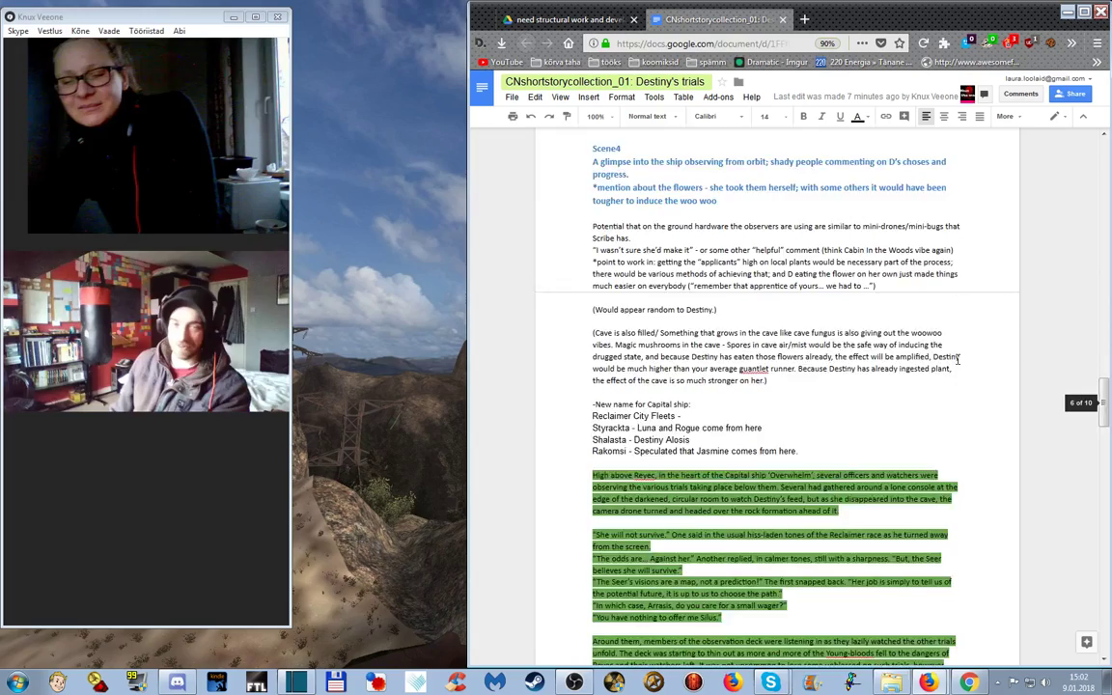
{"action": "scroll", "coordinate": [959, 377], "scroll_direction": "down", "scroll_amount": 6}
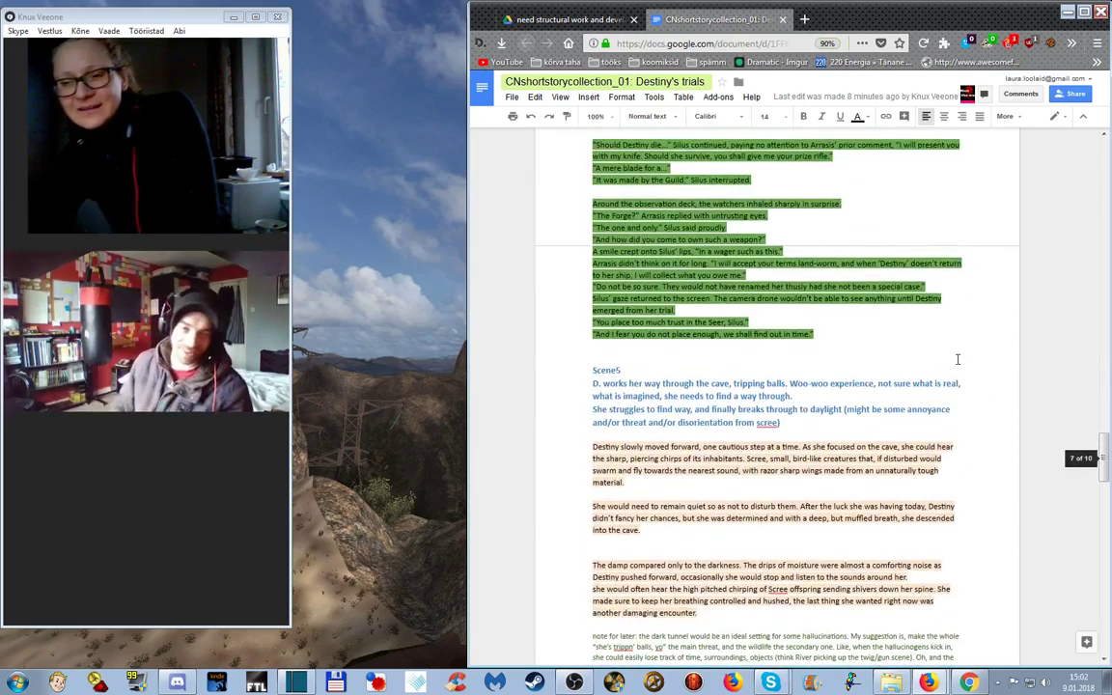
{"action": "scroll", "coordinate": [956, 400], "scroll_direction": "down", "scroll_amount": 8}
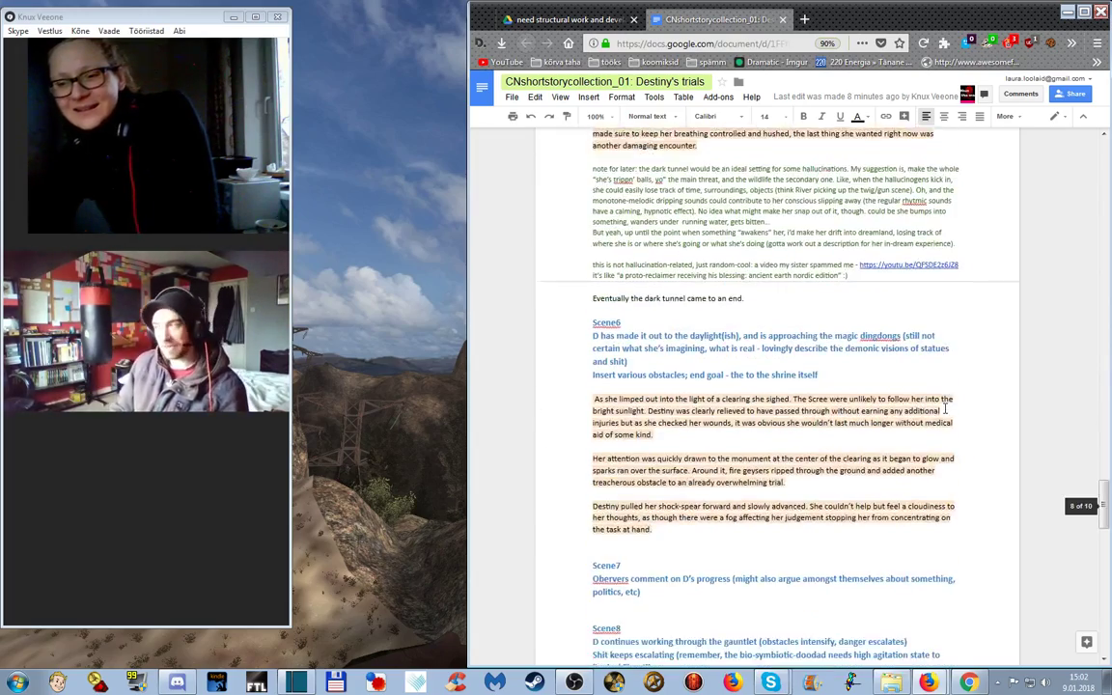
{"action": "scroll", "coordinate": [945, 408], "scroll_direction": "down", "scroll_amount": 7}
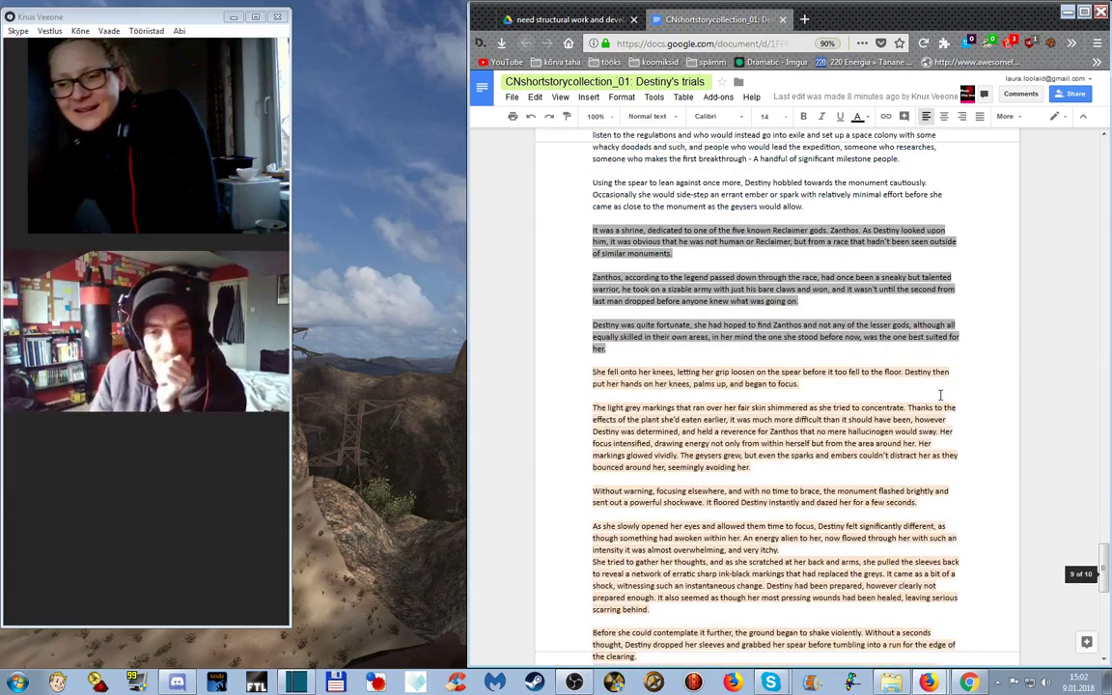
{"action": "scroll", "coordinate": [881, 403], "scroll_direction": "down", "scroll_amount": 3}
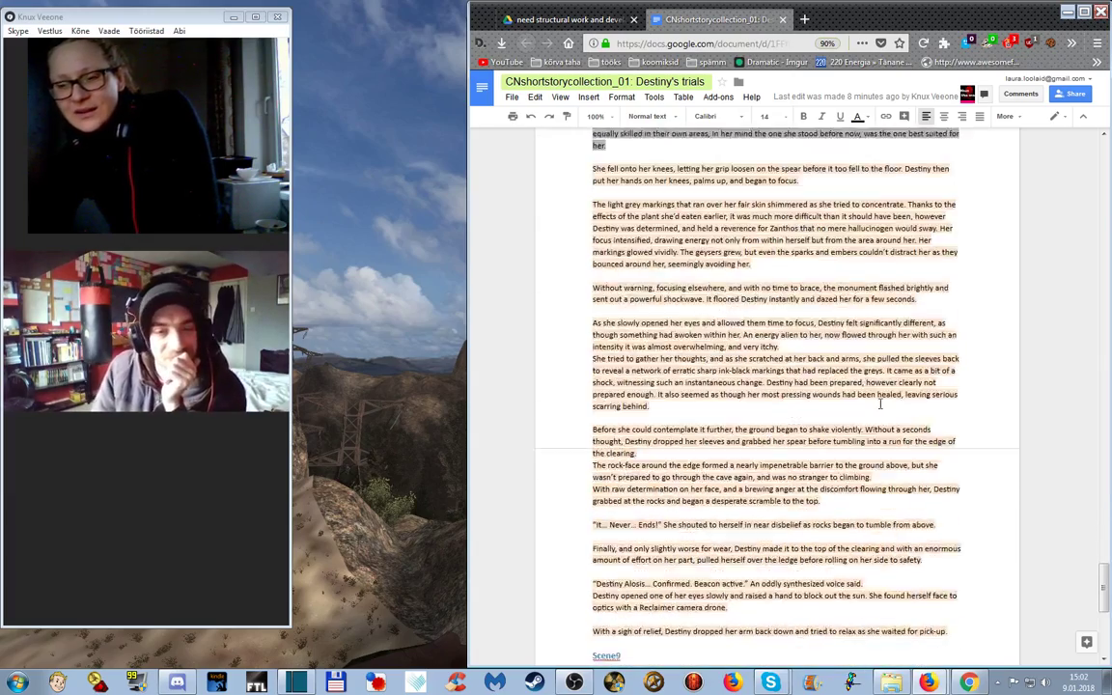
{"action": "scroll", "coordinate": [888, 396], "scroll_direction": "down", "scroll_amount": 2}
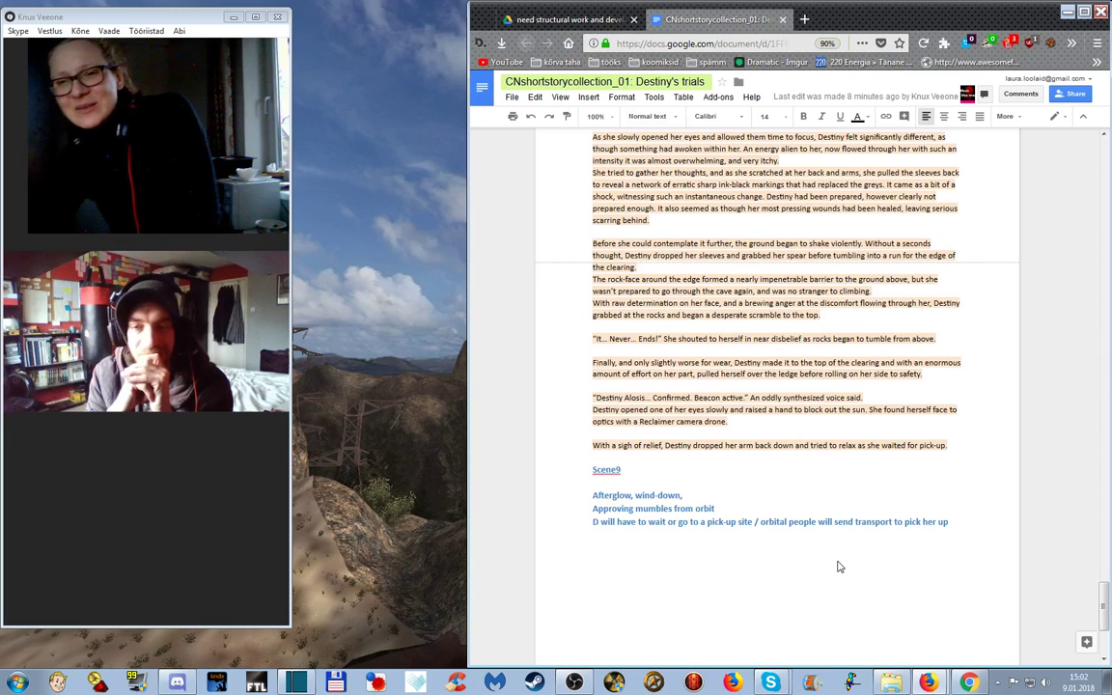
{"action": "scroll", "coordinate": [845, 549], "scroll_direction": "down", "scroll_amount": 2}
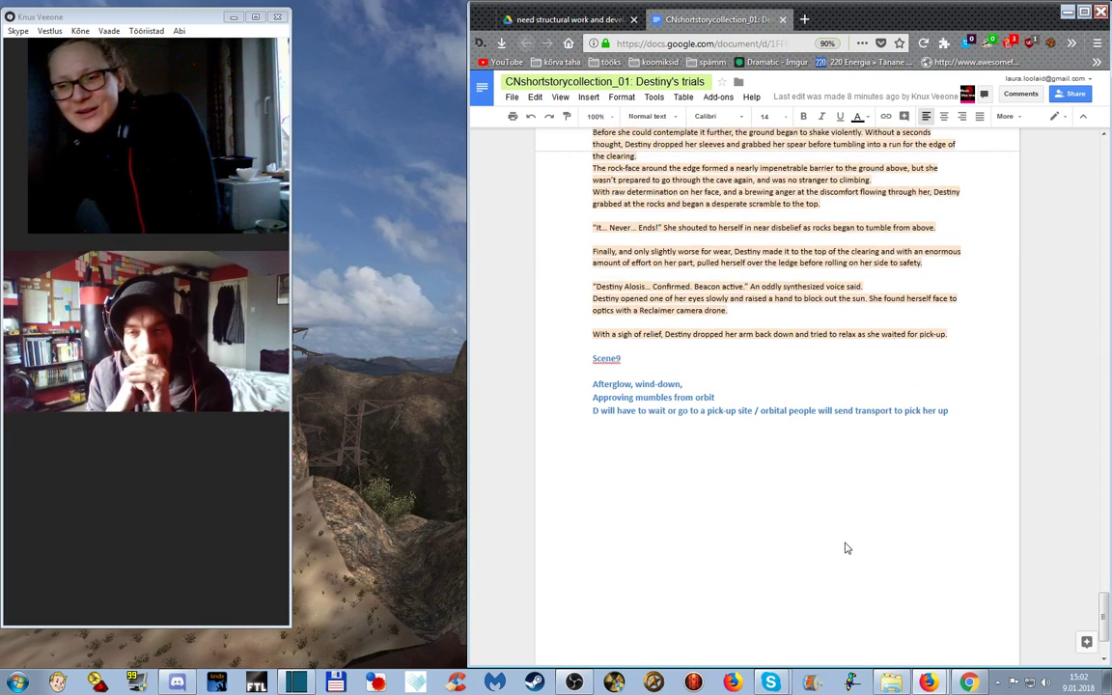
{"action": "scroll", "coordinate": [778, 485], "scroll_direction": "down", "scroll_amount": 2}
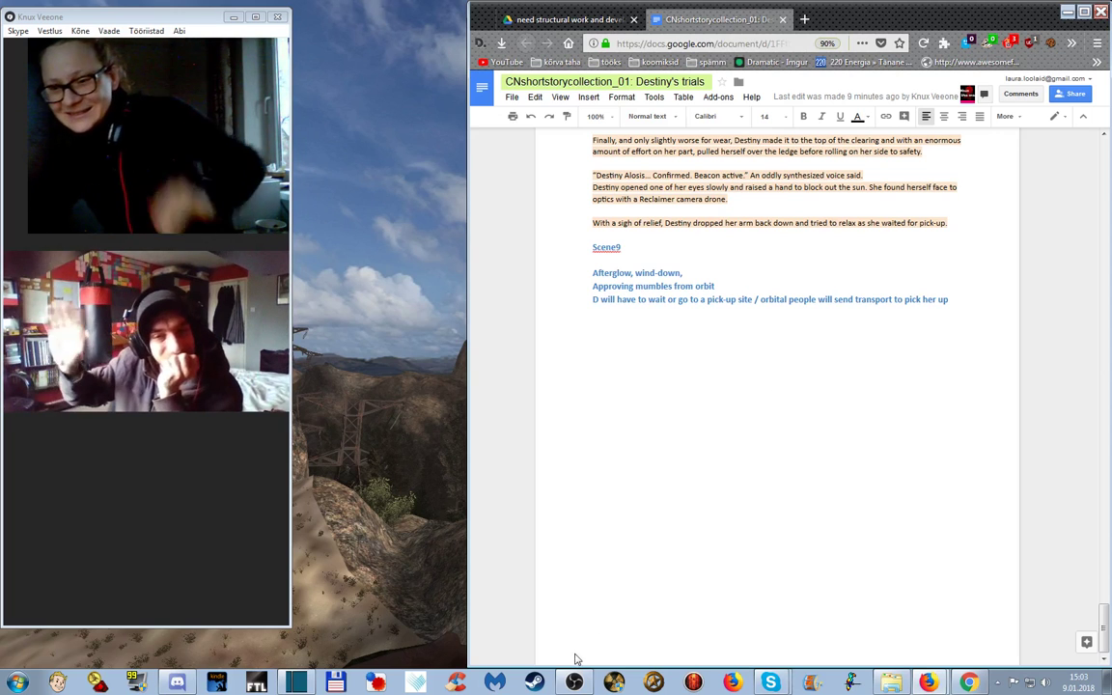
Restore the OBS Studio window from the taskbar in front of the draft.
{"action": "left_click", "coordinate": [573, 683]}
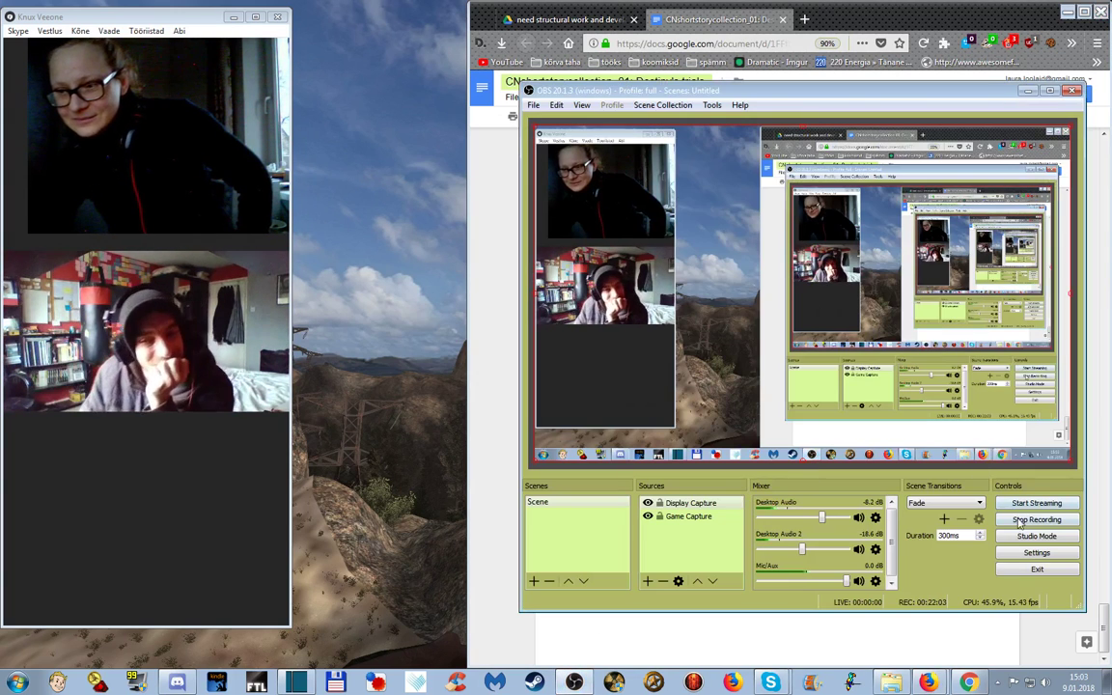